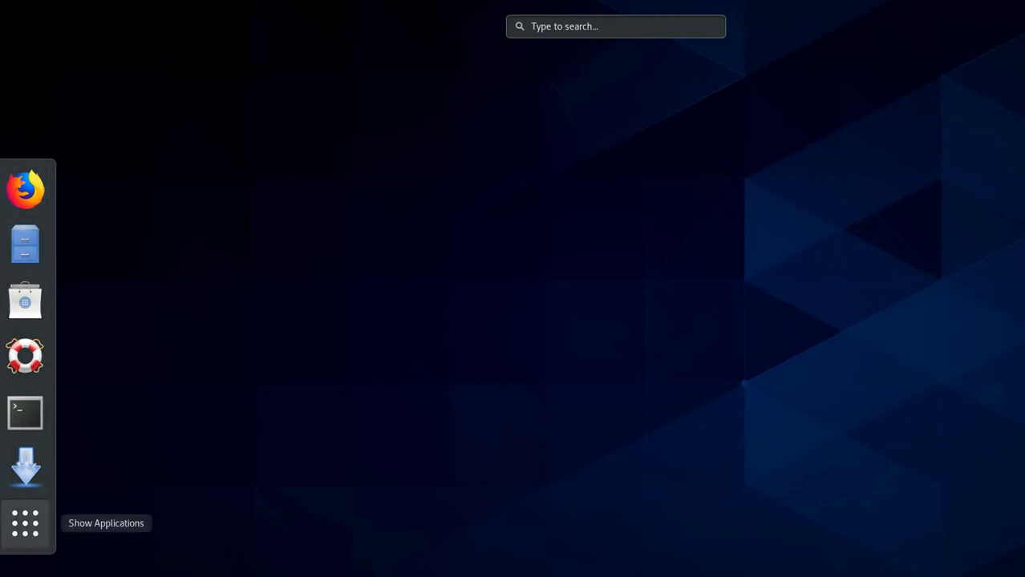
Step: Launch Virtual Machine Manager from the application grid and authenticate with the account password
left_click(25, 523)
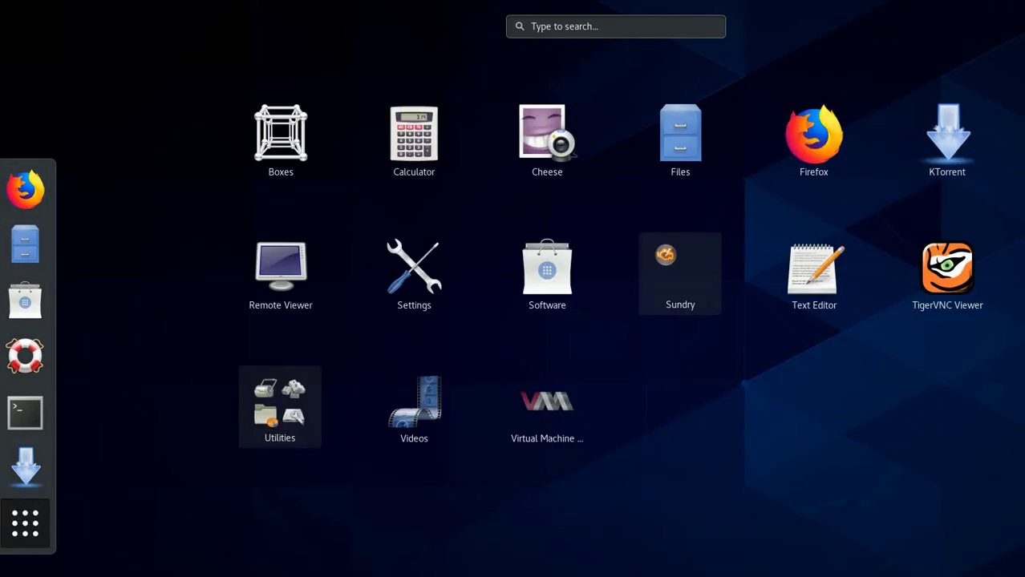
left_click(547, 405)
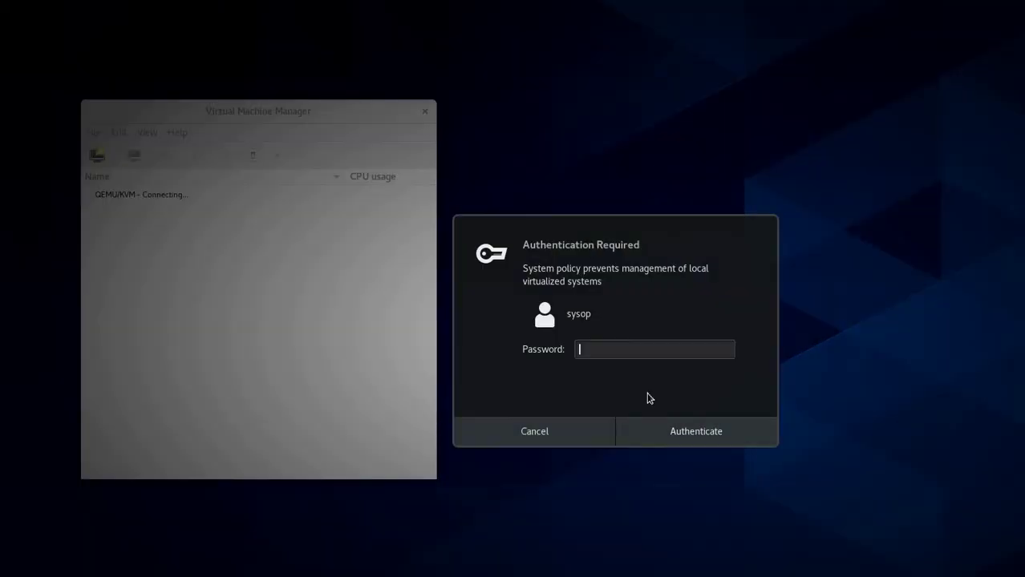
type("•••••••••••")
key("Return")
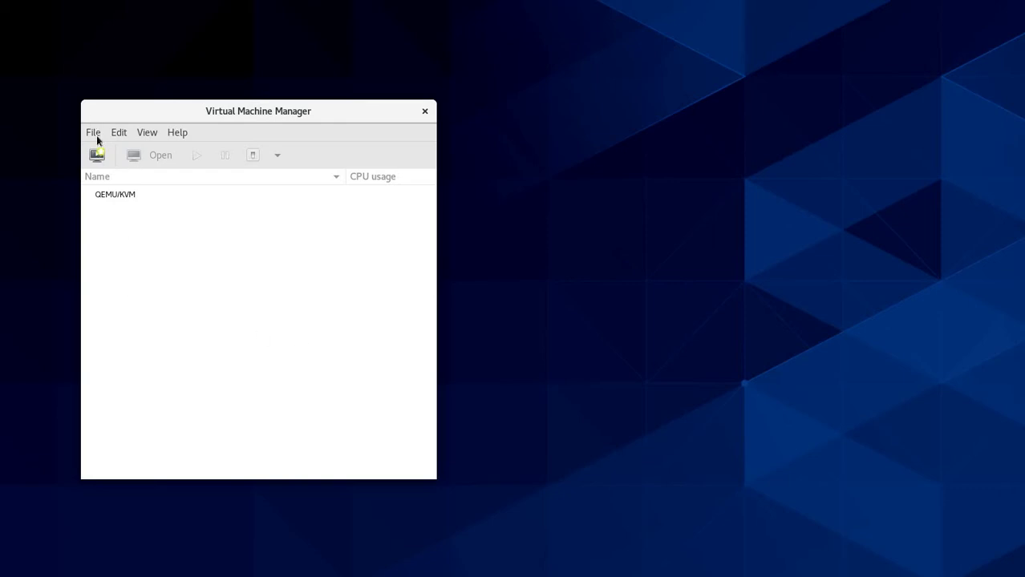
Step: Start a new local-media VM using CentOS-8.1.1911-x86_64-dvd1.iso from Downloads
left_click(95, 136)
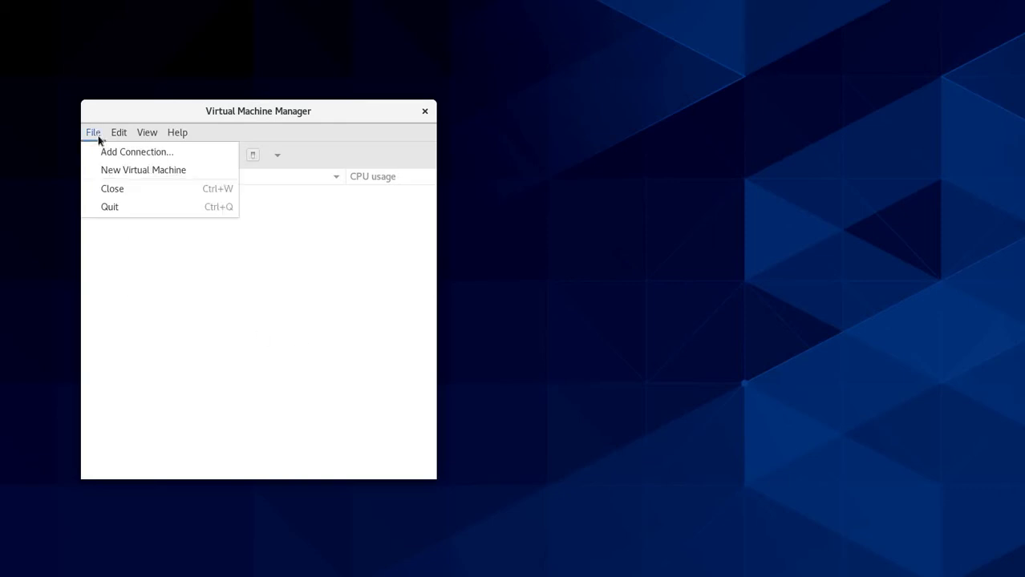
left_click(132, 172)
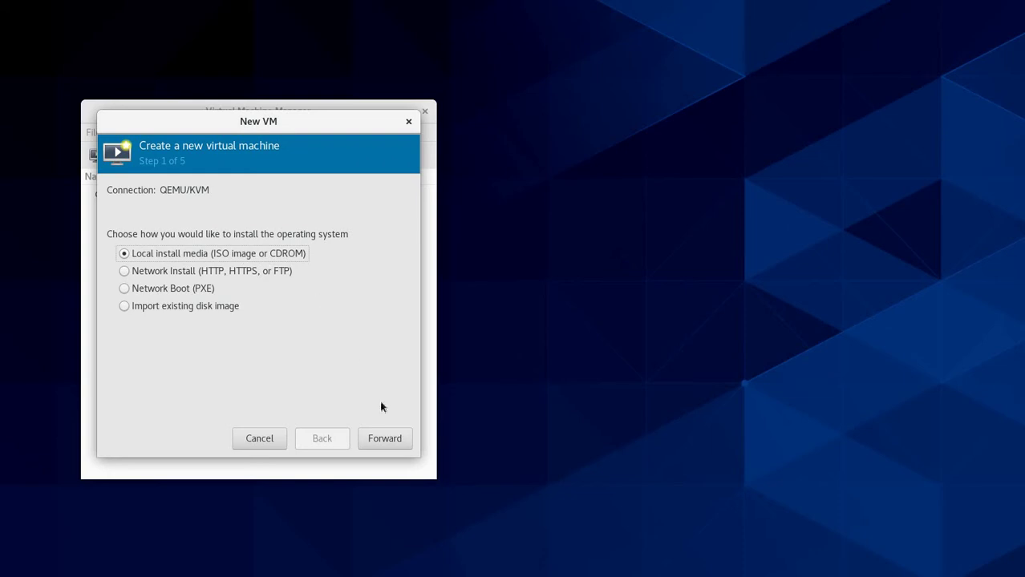
left_click(396, 440)
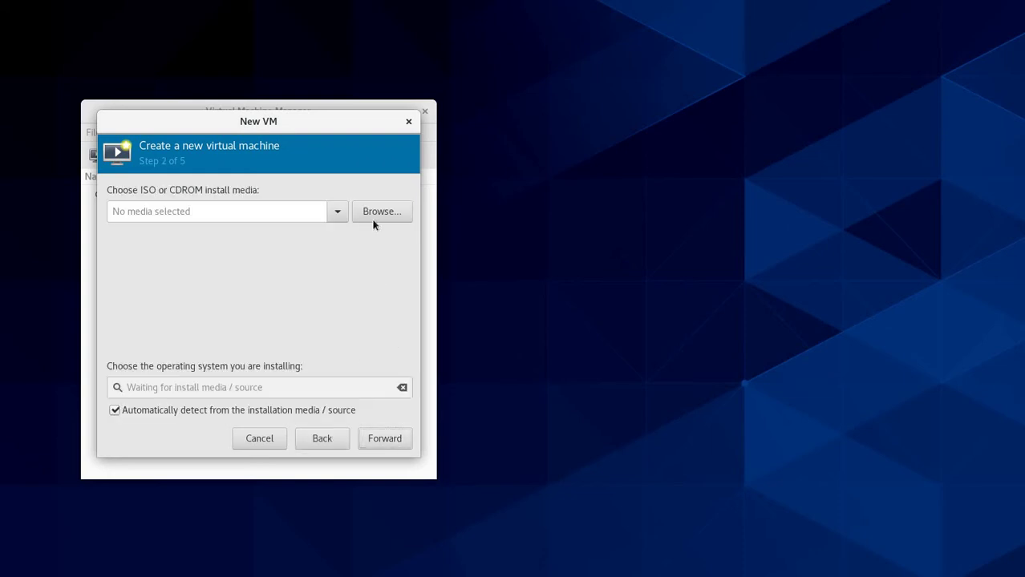
left_click(374, 221)
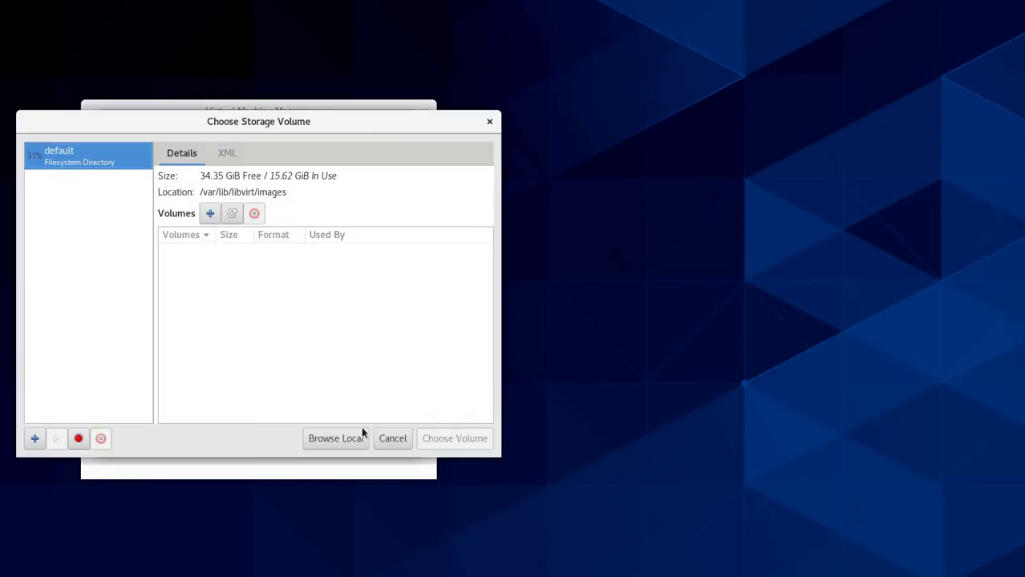
left_click(344, 440)
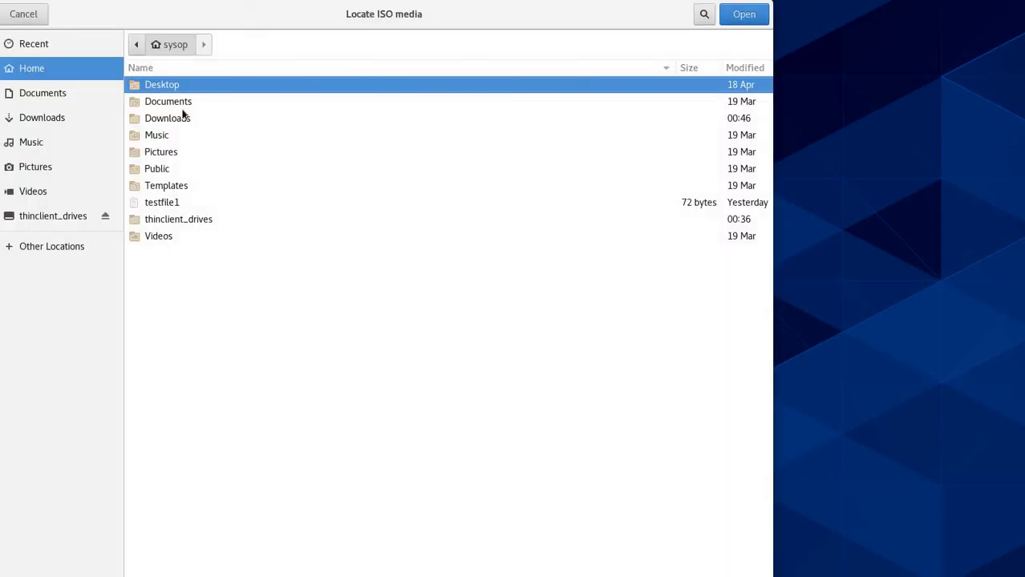
double_click(181, 120)
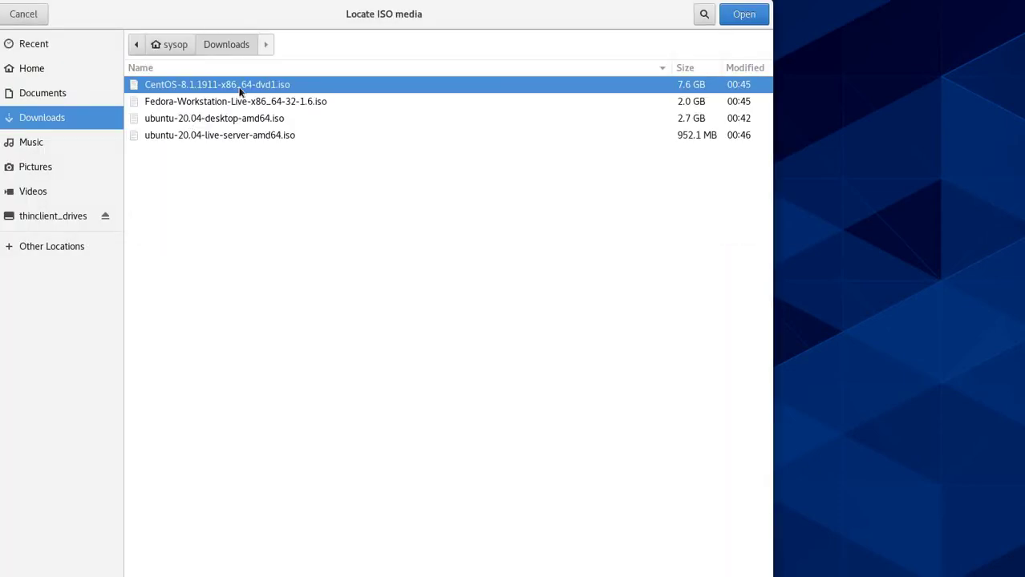
left_click(744, 14)
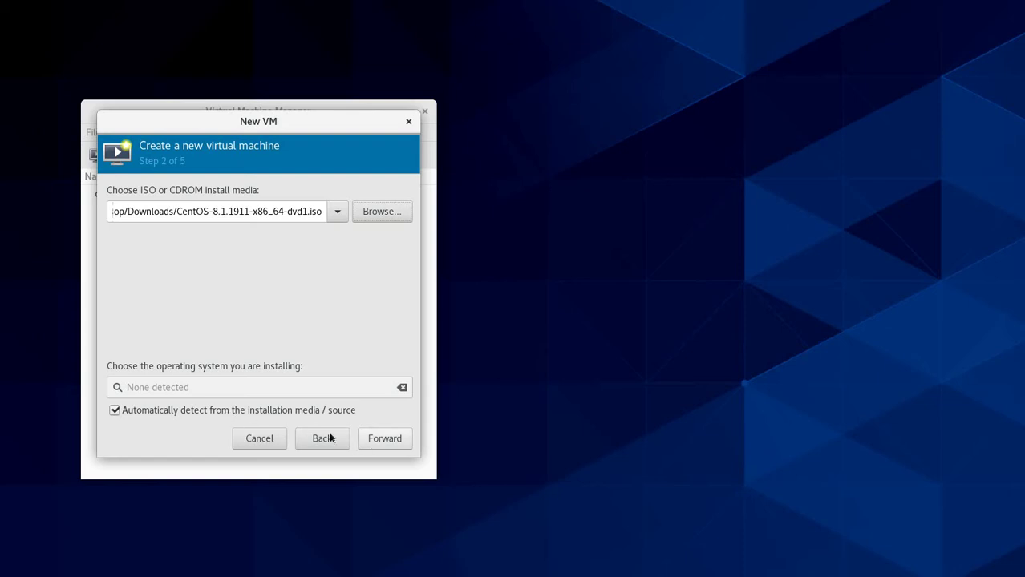
Step: Search 'Centos 8' and pick Generic default, re-enable auto-detection, and dismiss the missing-OS error
left_click(157, 410)
left_click(189, 388)
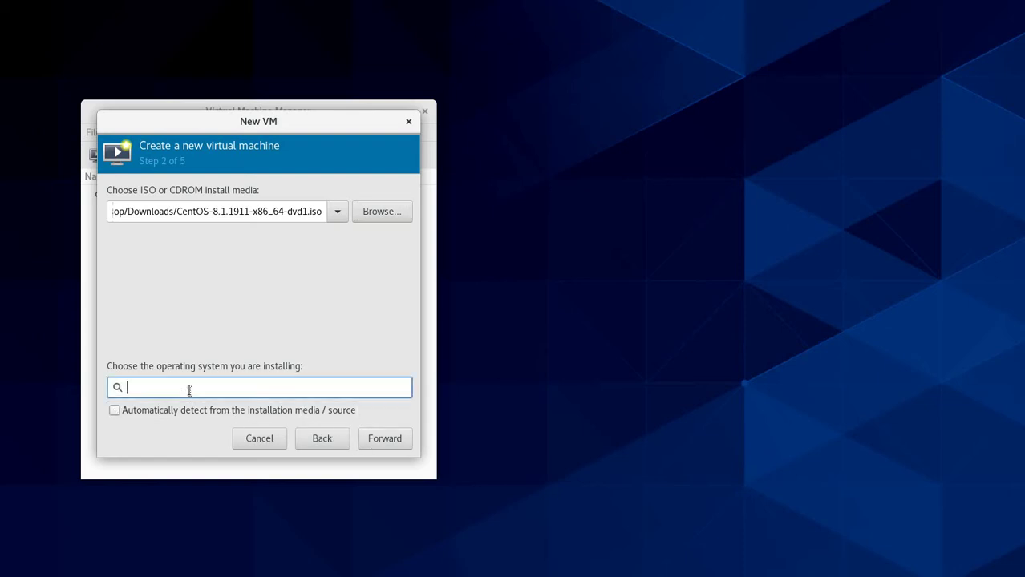
type("Cen")
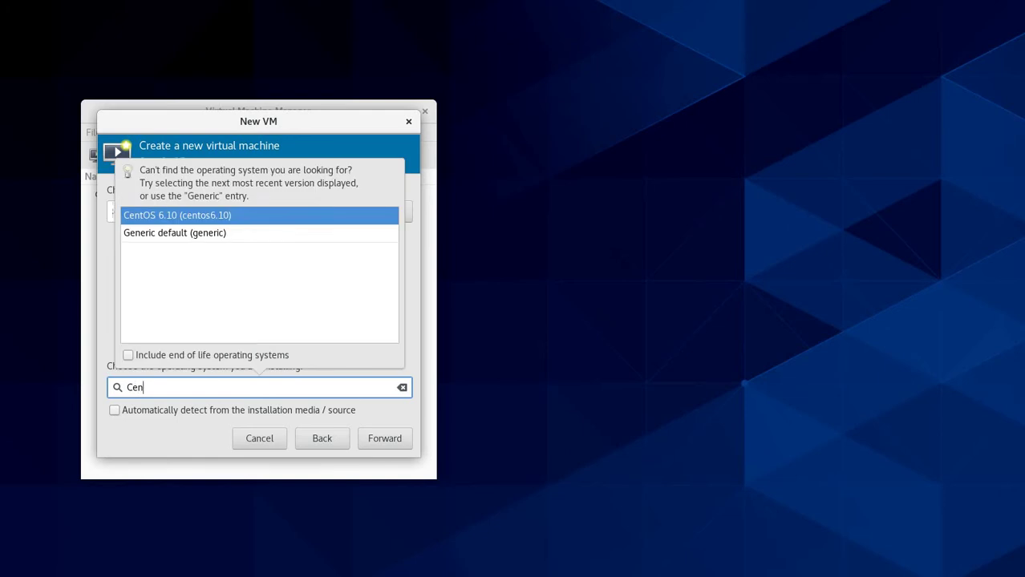
type("ots")
key("BackSpace")
key("BackSpace")
key("BackSpace")
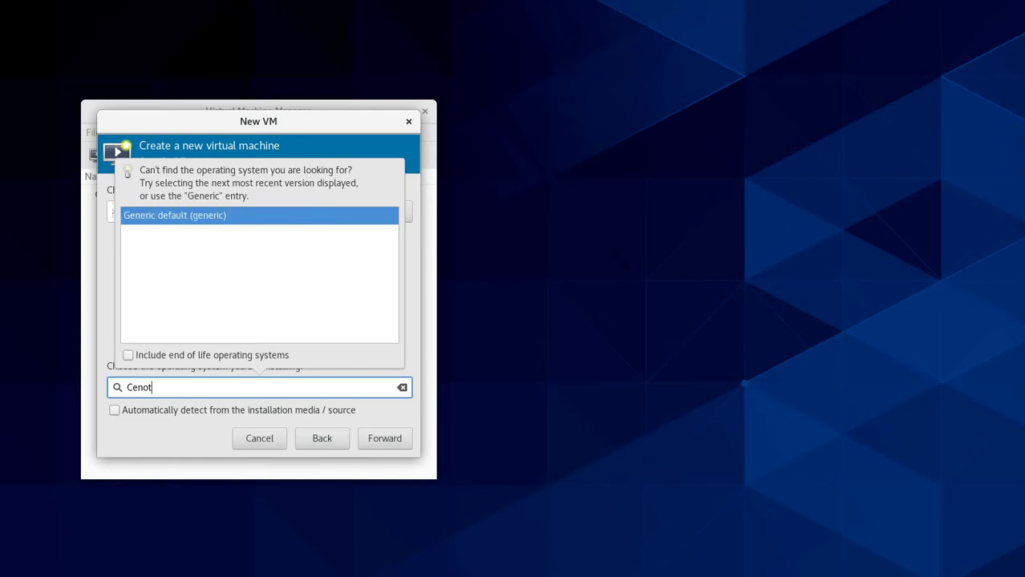
type("to")
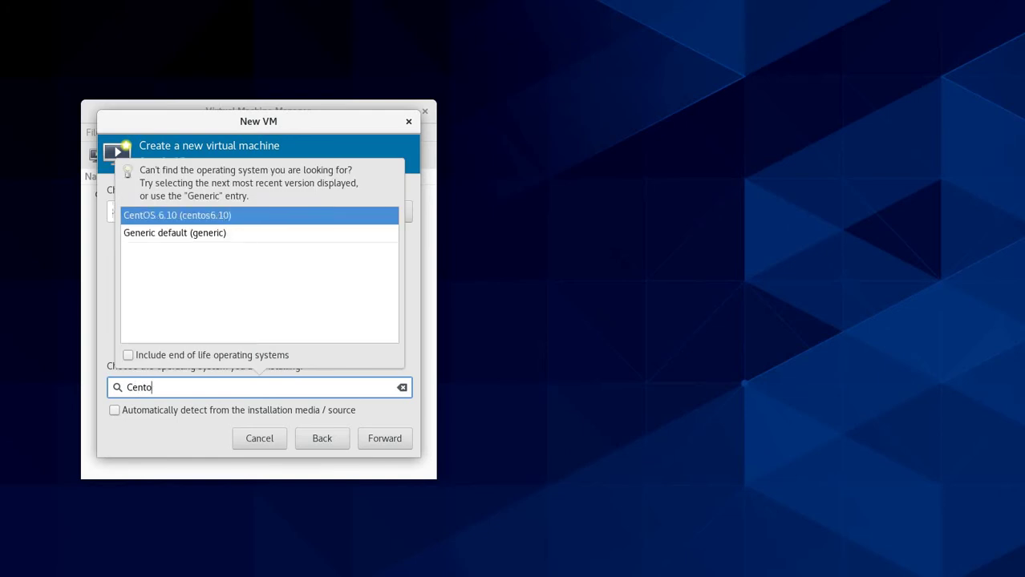
type("s 8")
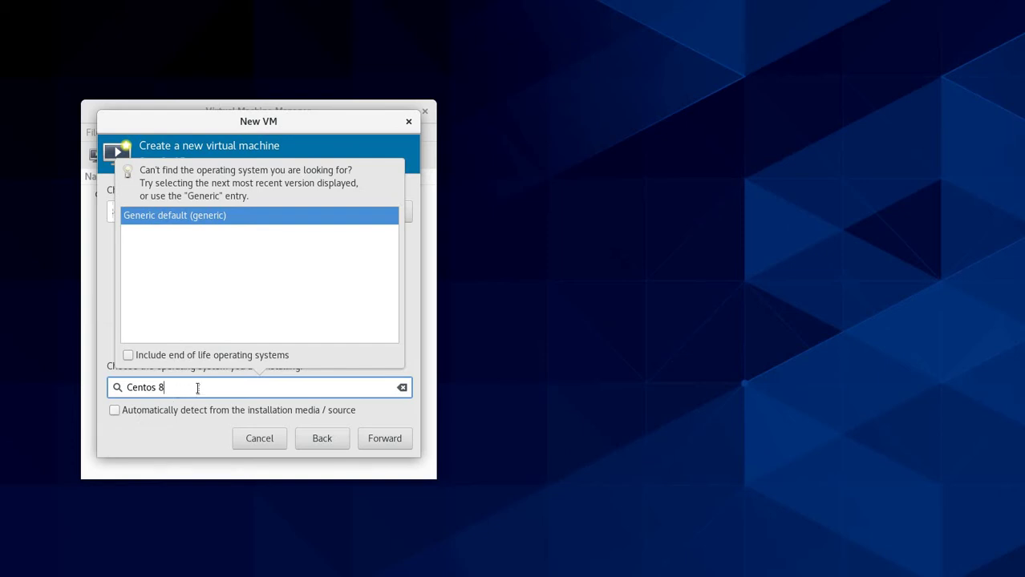
left_click(210, 220)
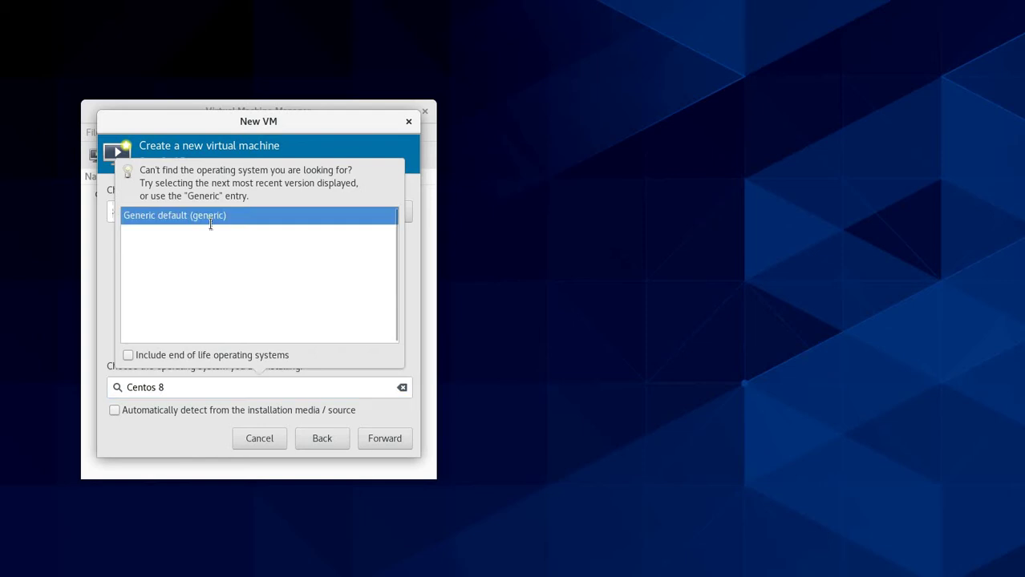
left_click(224, 410)
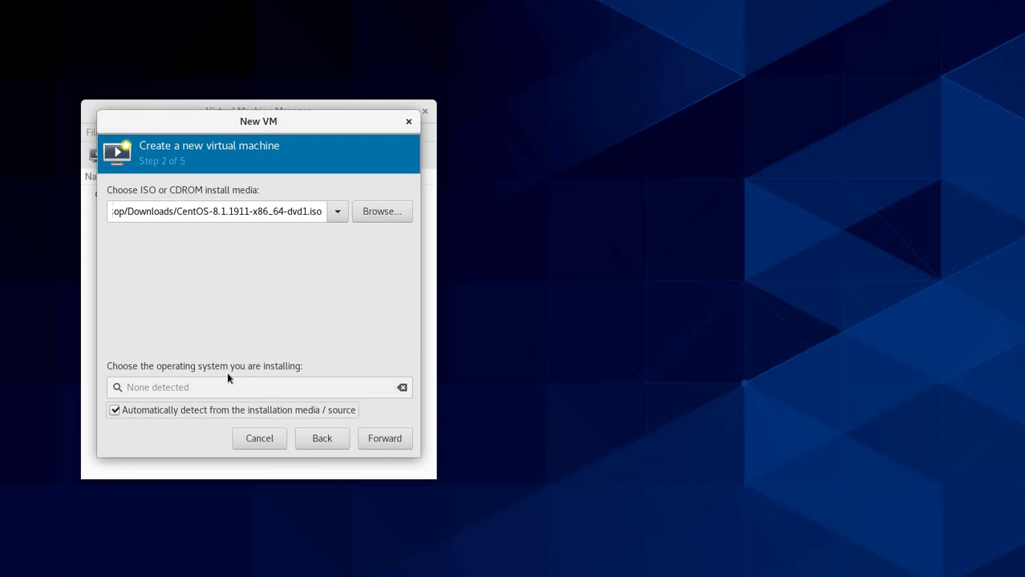
left_click(394, 446)
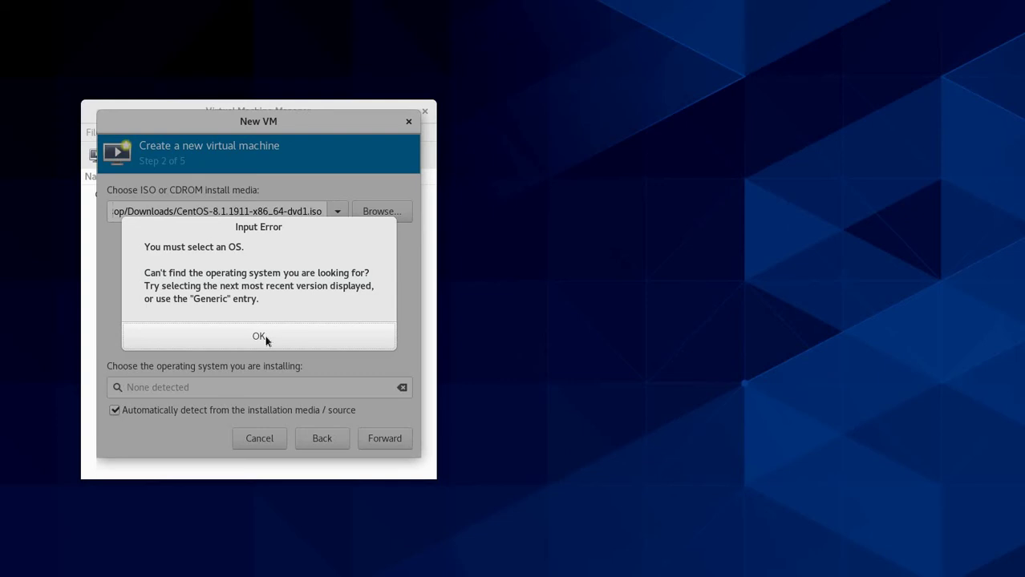
left_click(265, 335)
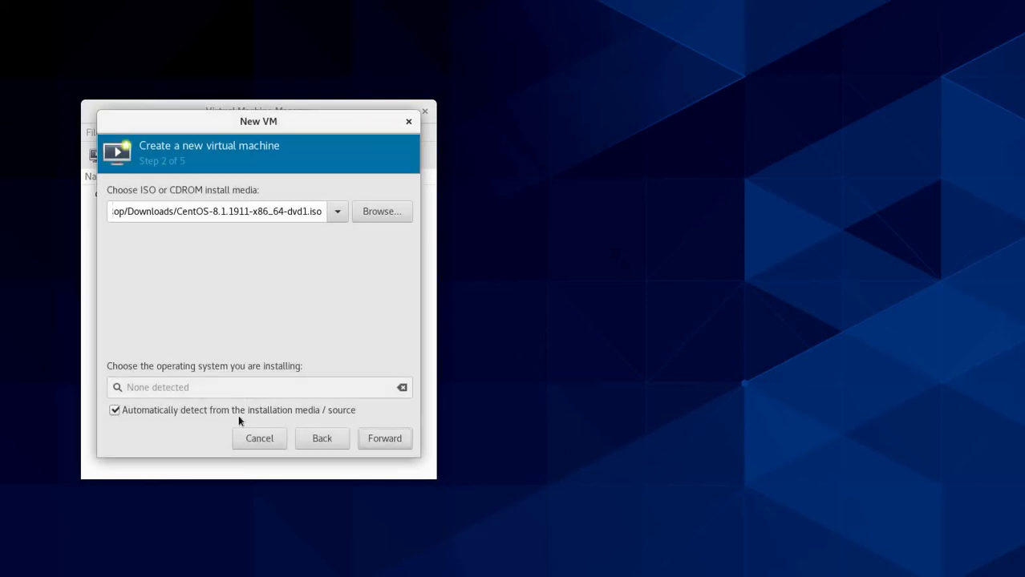
Step: Set the OS manually to Generic default, continue, and grant the emulator access to the ISO folder
left_click(238, 415)
left_click(230, 389)
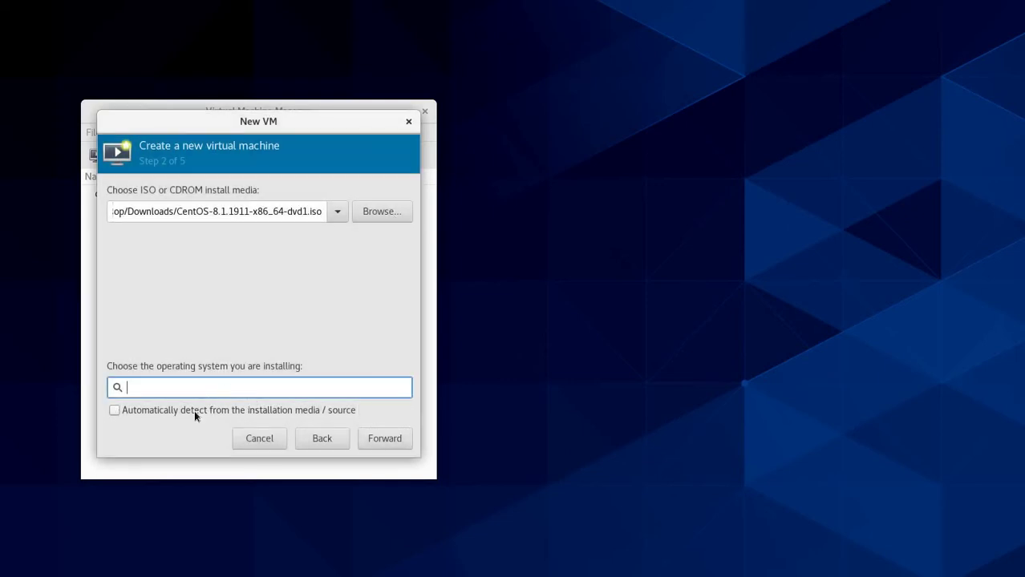
type("c")
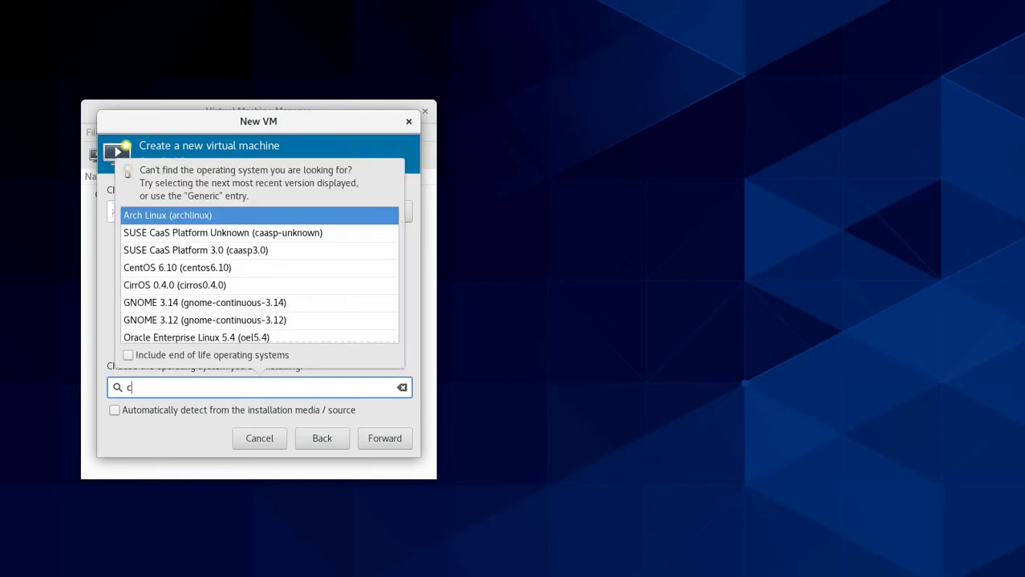
key("BackSpace")
type("Ce")
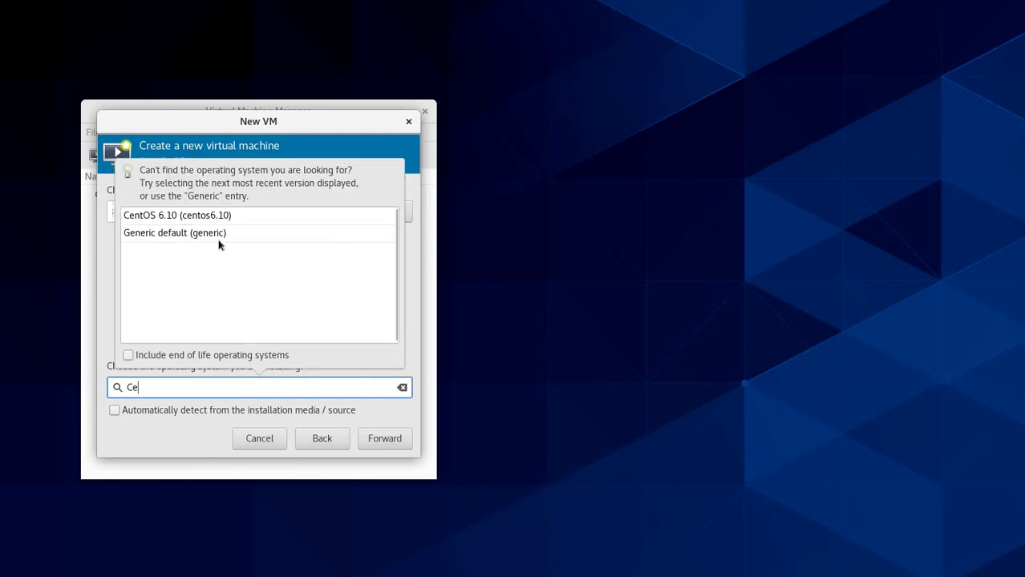
left_click(221, 241)
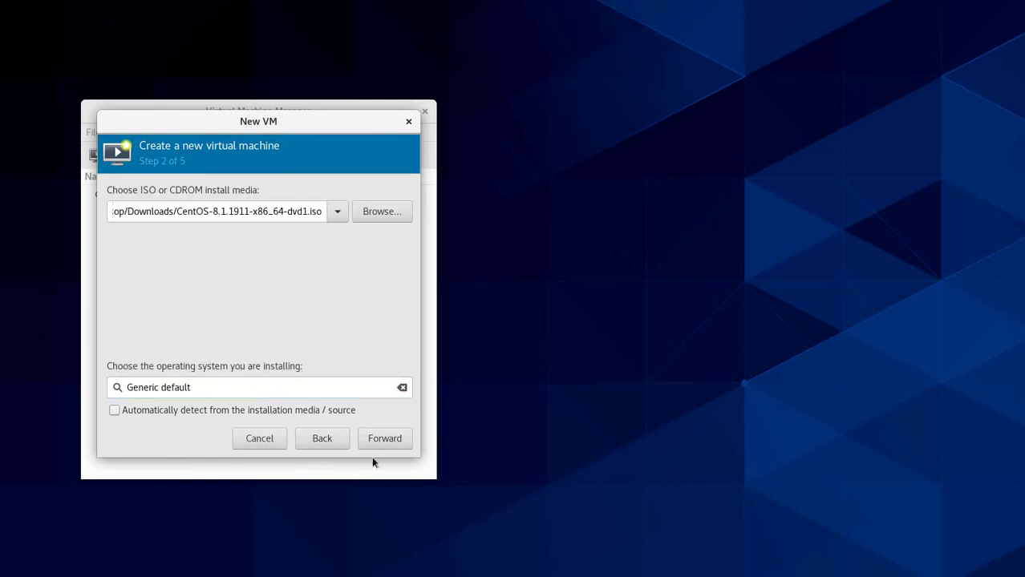
left_click(391, 447)
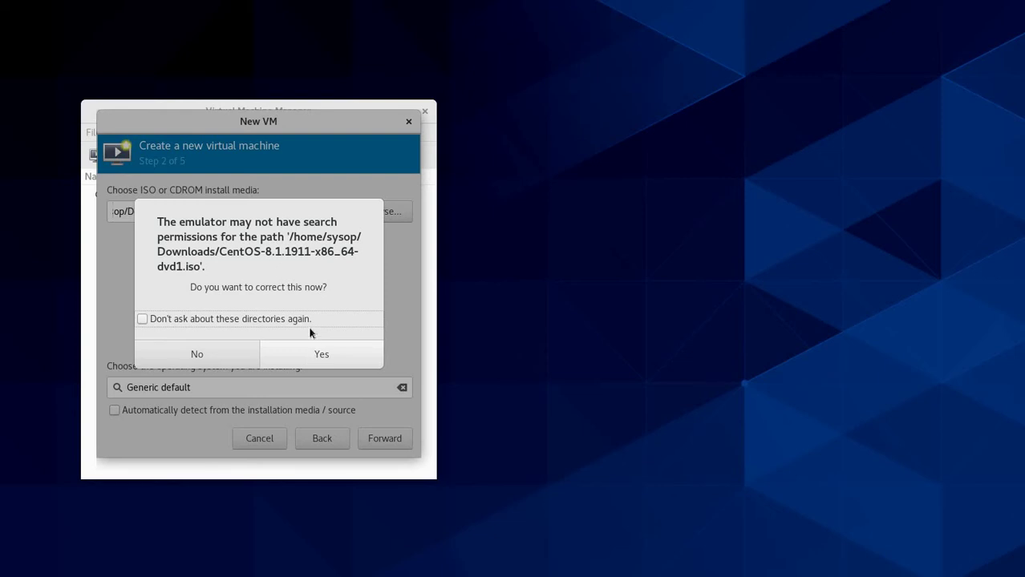
left_click(320, 349)
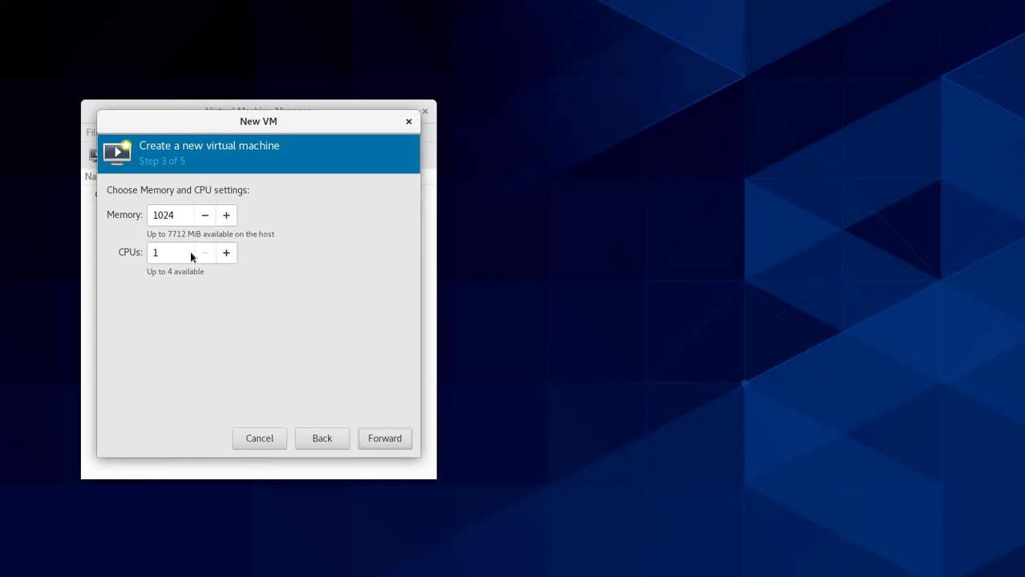
Step: Replace the 1024 MiB memory value with 2222 MiB, leaving 1 CPU
left_click_drag(178, 218, 137, 215)
type("20")
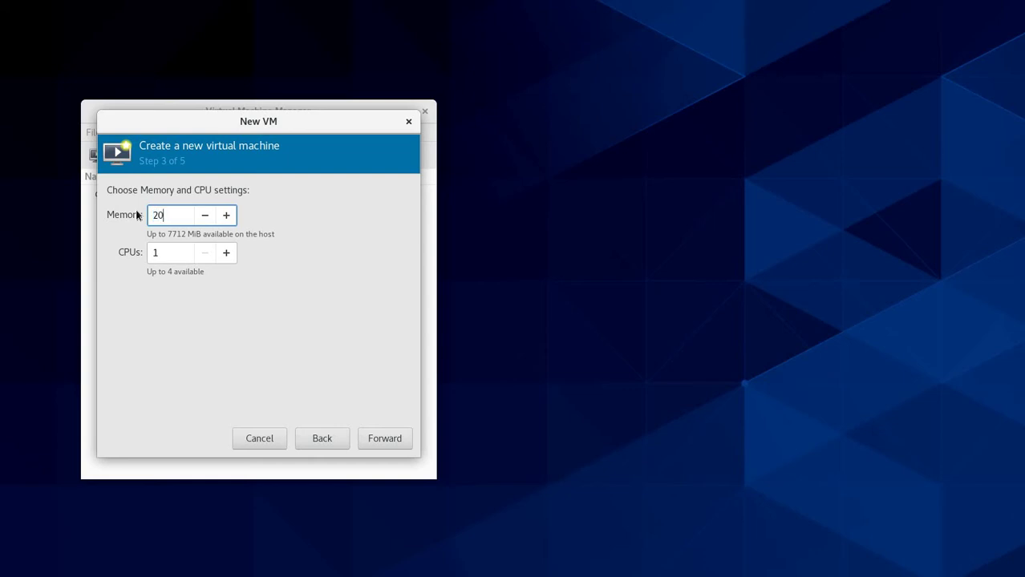
key("BackSpace")
key("BackSpace")
type("2222")
Step: Change the 20.0 GiB disk image to 8 GiB and advance to the step 5 summary
left_click(391, 440)
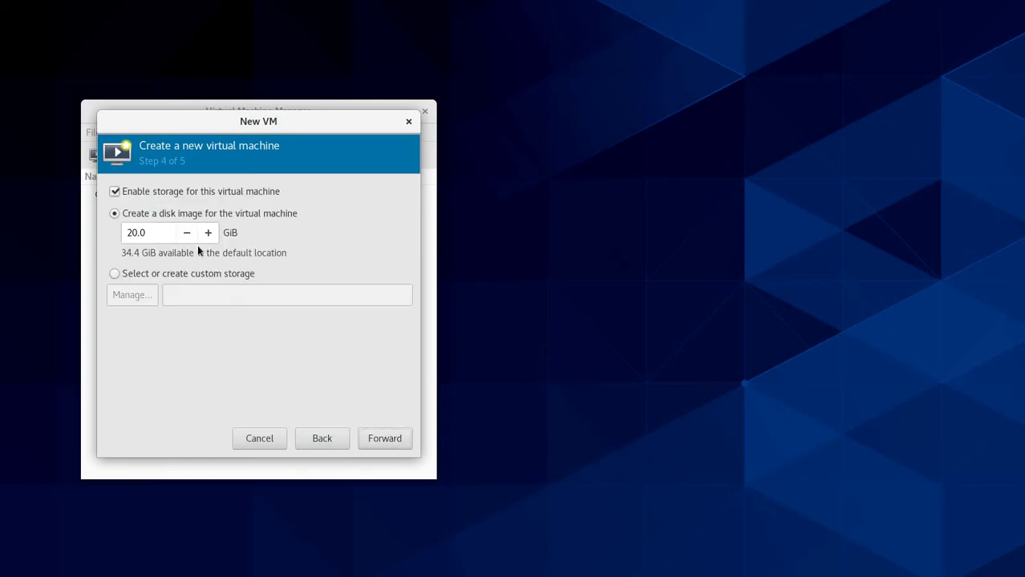
left_click_drag(152, 233, 118, 234)
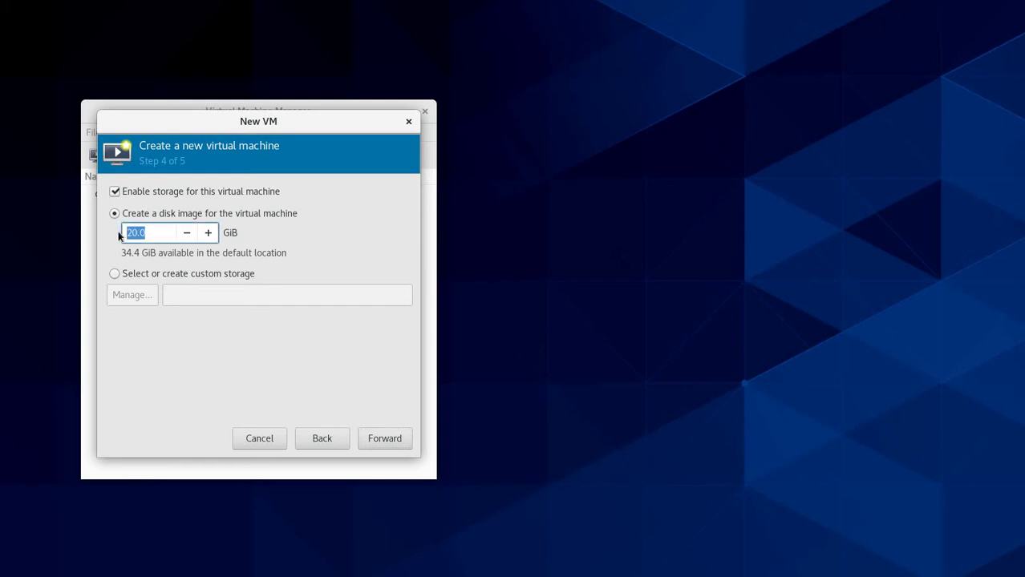
type("10")
double_click(121, 233)
type("15")
key("ctrl+a")
type("10")
double_click(127, 228)
type("8")
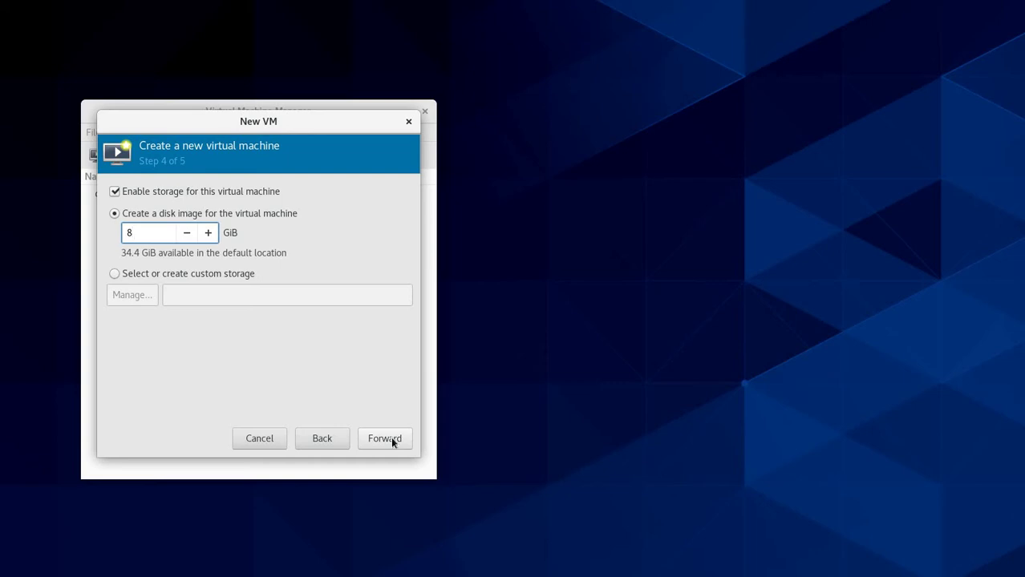
left_click(385, 439)
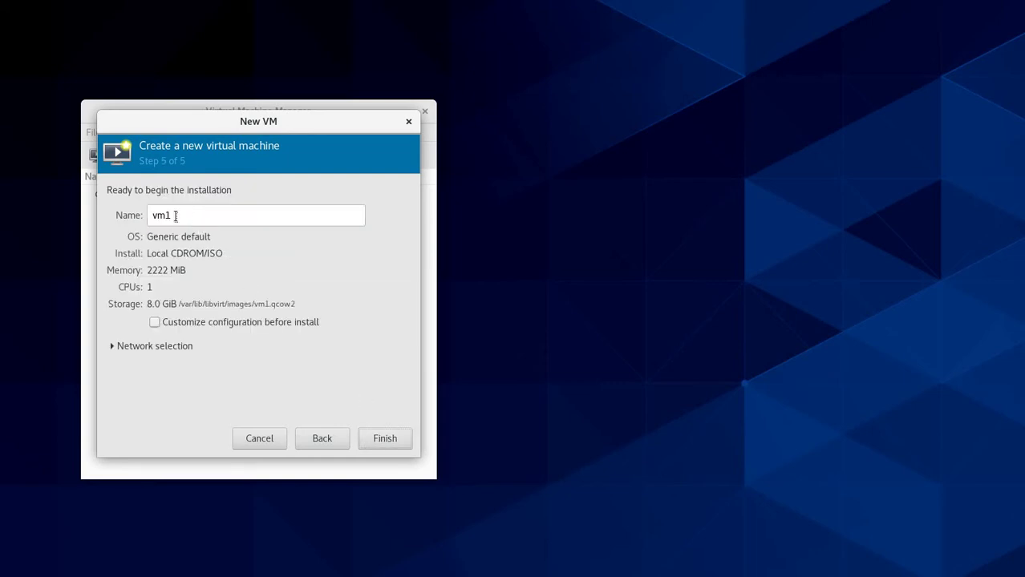
Step: Rename the VM from vm1 to Centos8 and expand Network selection to show default NAT
key("ctrl+a")
type("Centos")
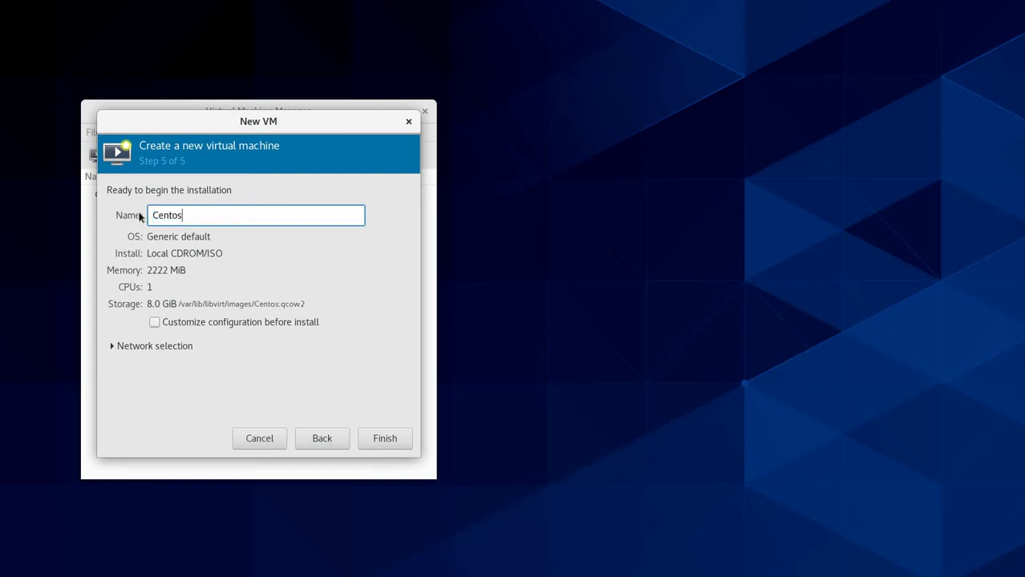
type("8")
left_click(170, 345)
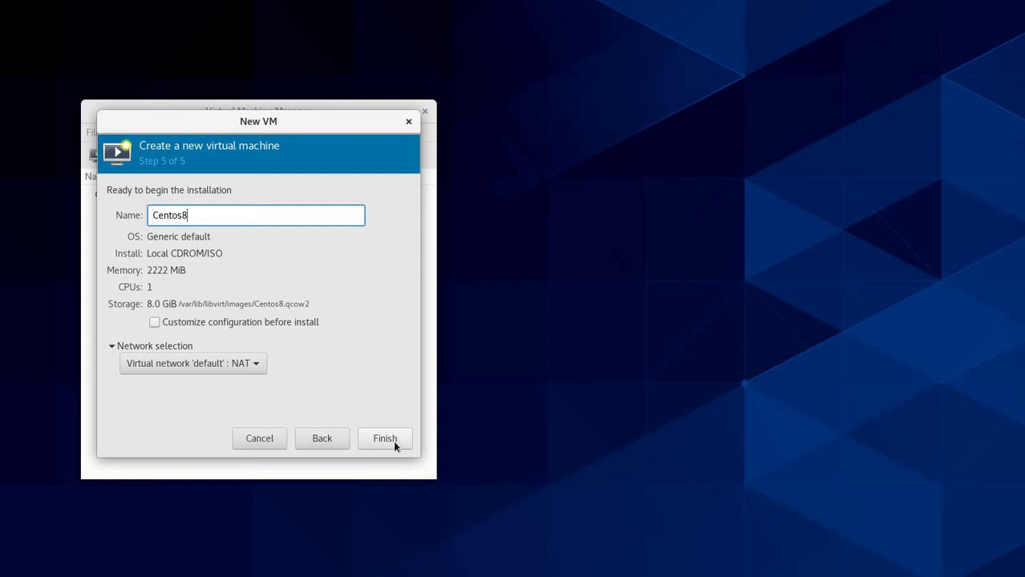
Step: Finish the wizard, boot Install CentOS Linux 8 from the boot menu, then release the pointer
left_click(393, 440)
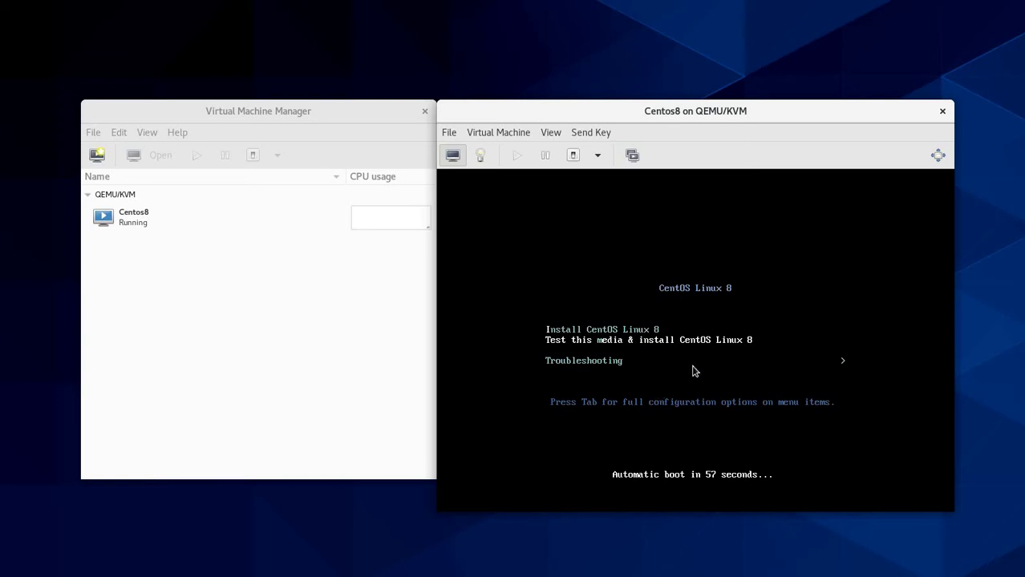
key("Up")
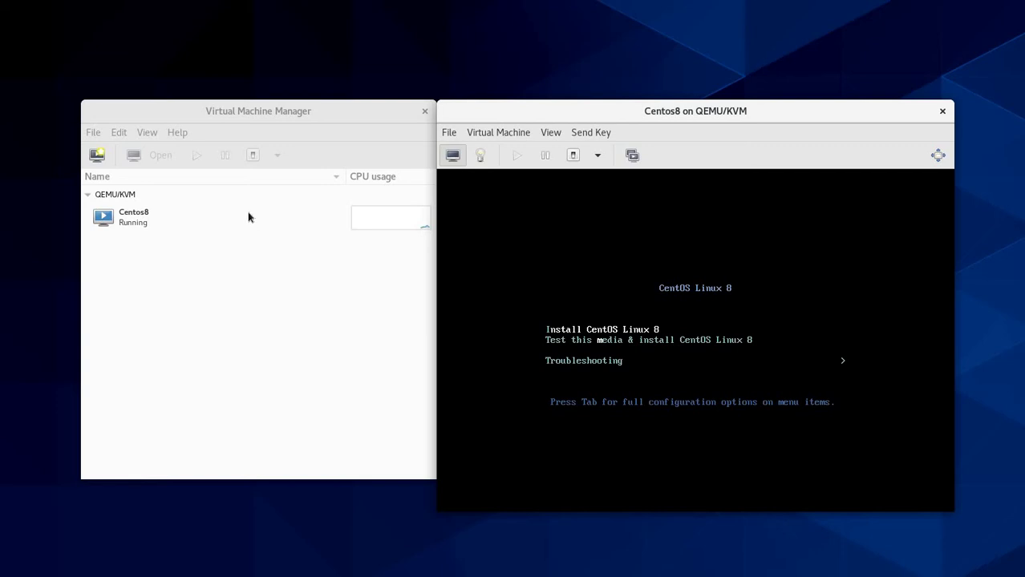
left_click(580, 310)
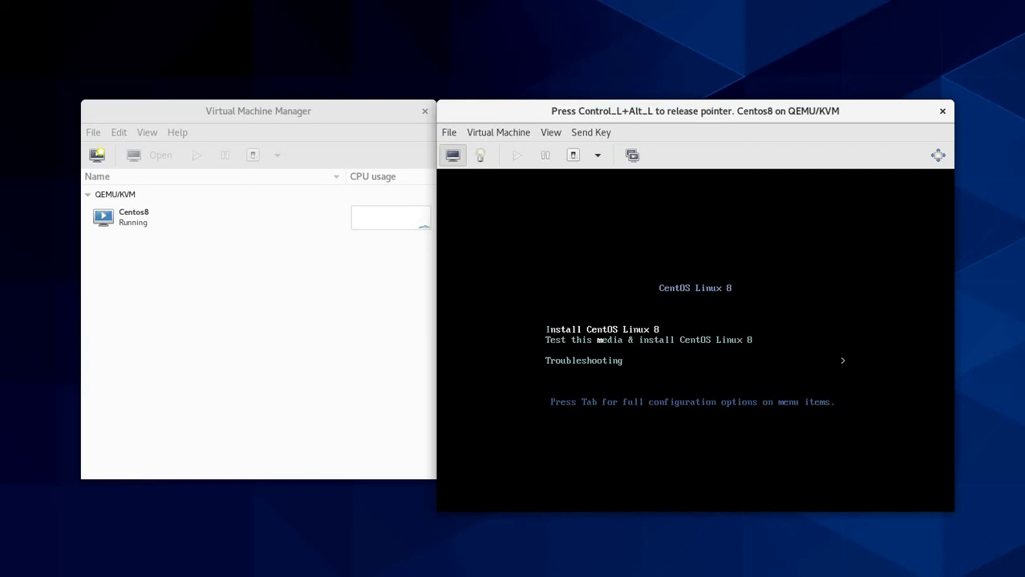
key("Return")
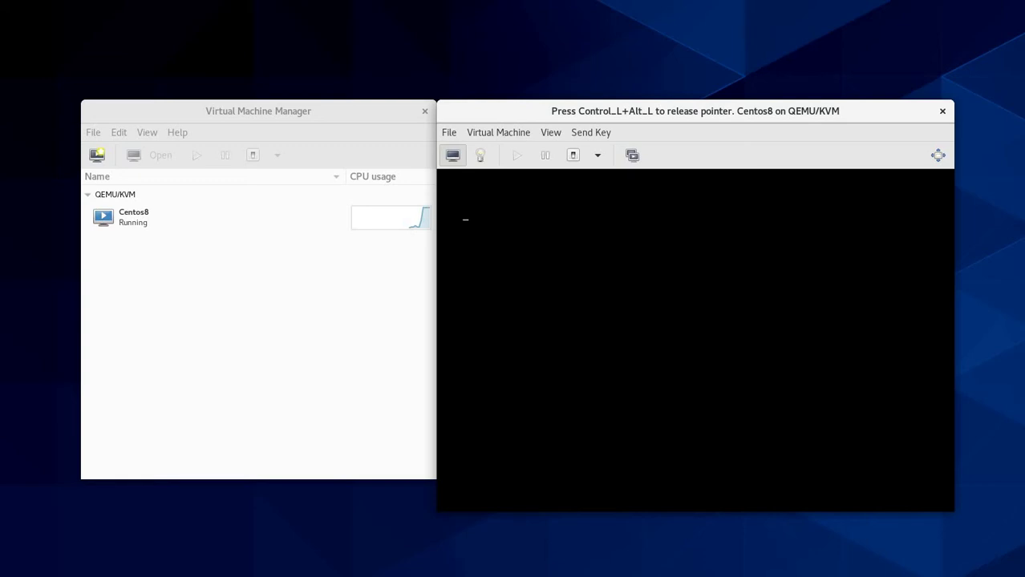
key("ctrl+alt")
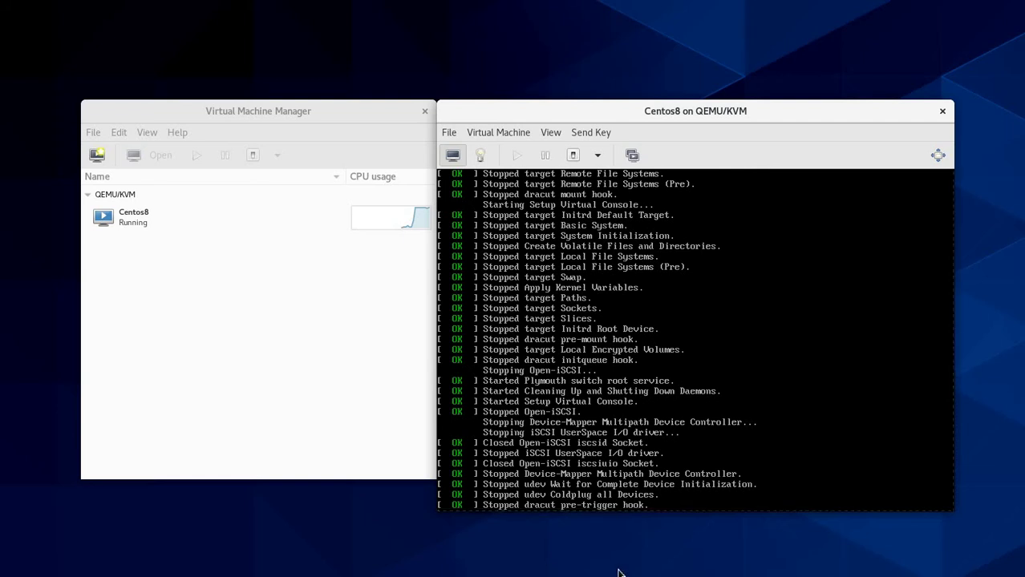
Step: Move and resize the Centos8 console window until the whole language welcome screen fits
left_click_drag(678, 106, 439, 52)
left_click_drag(711, 459, 942, 510)
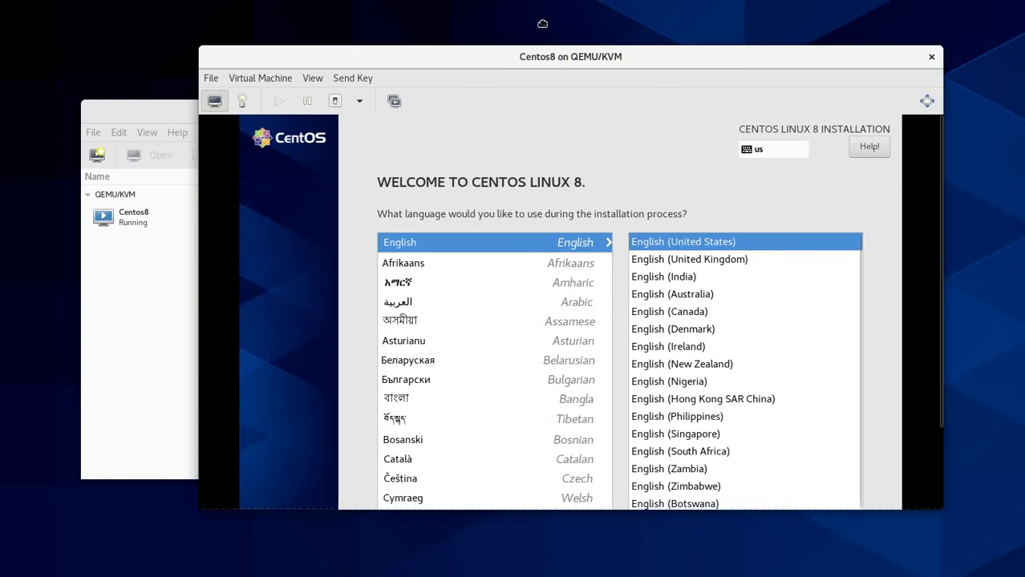
left_click_drag(636, 59, 536, 28)
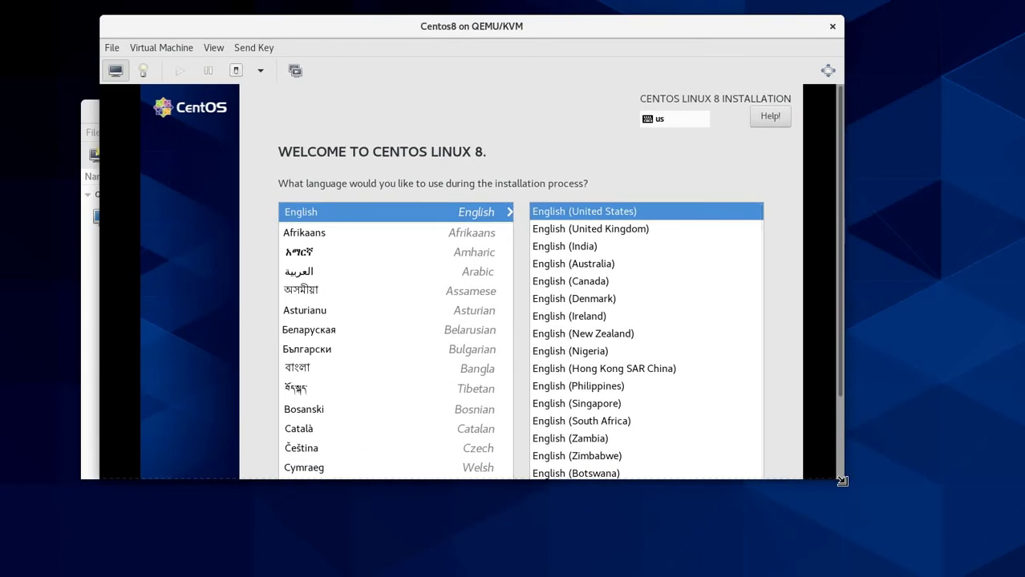
left_click_drag(844, 486, 1016, 566)
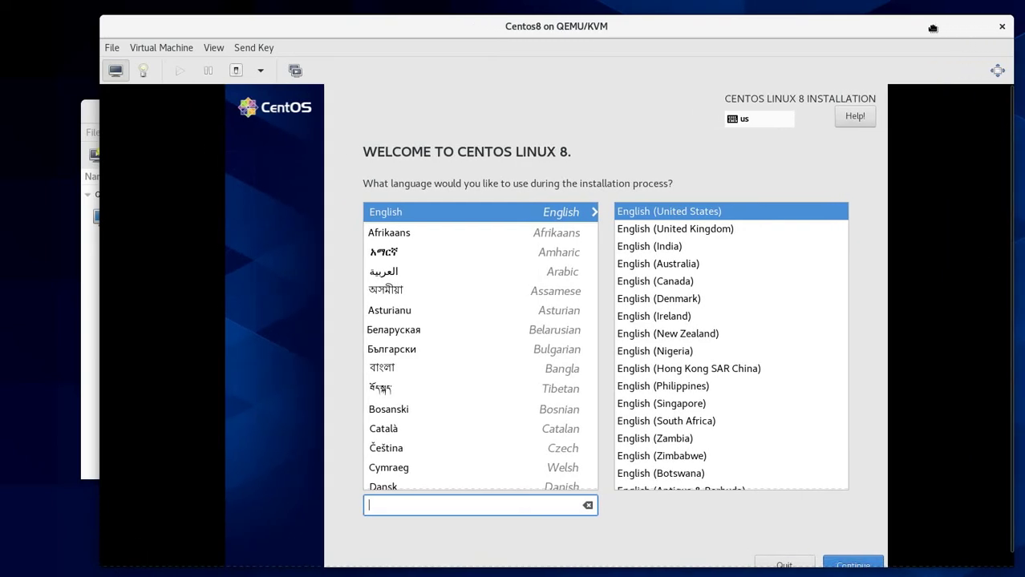
left_click_drag(915, 19, 890, 14)
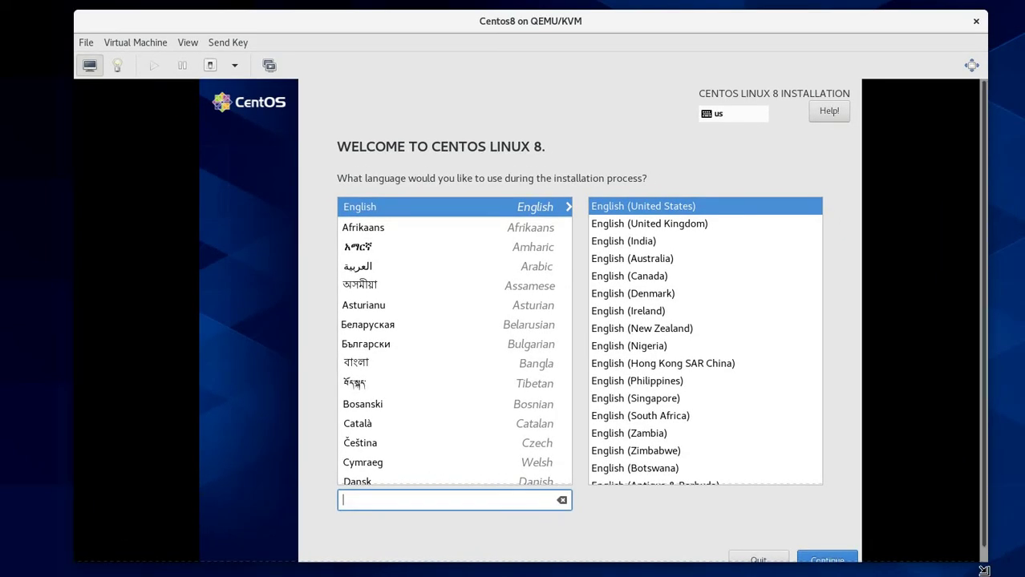
left_click_drag(988, 564, 1014, 574)
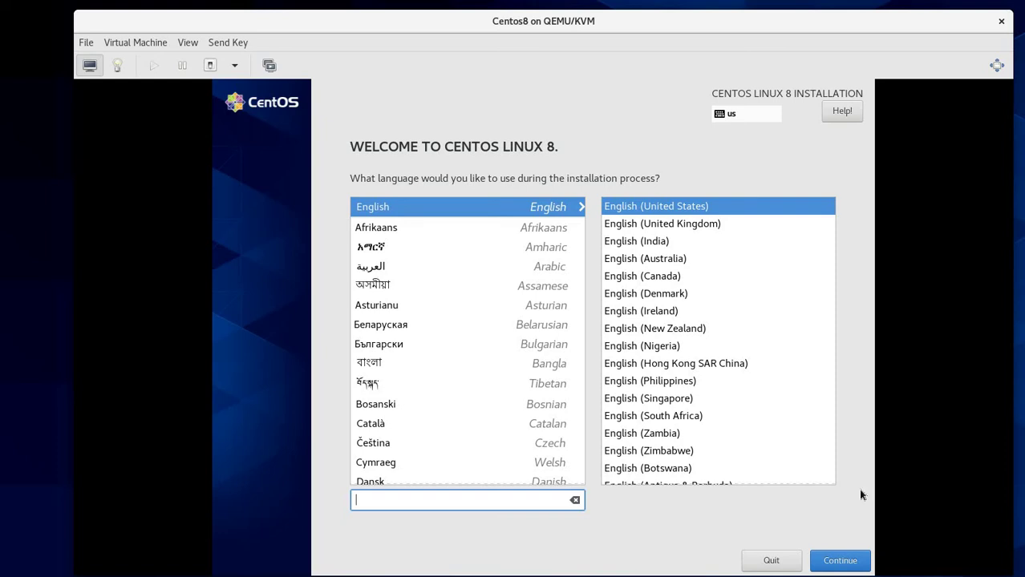
Step: Continue with English, pick Chicago on the Time & Date map, and return to the summary
left_click(850, 566)
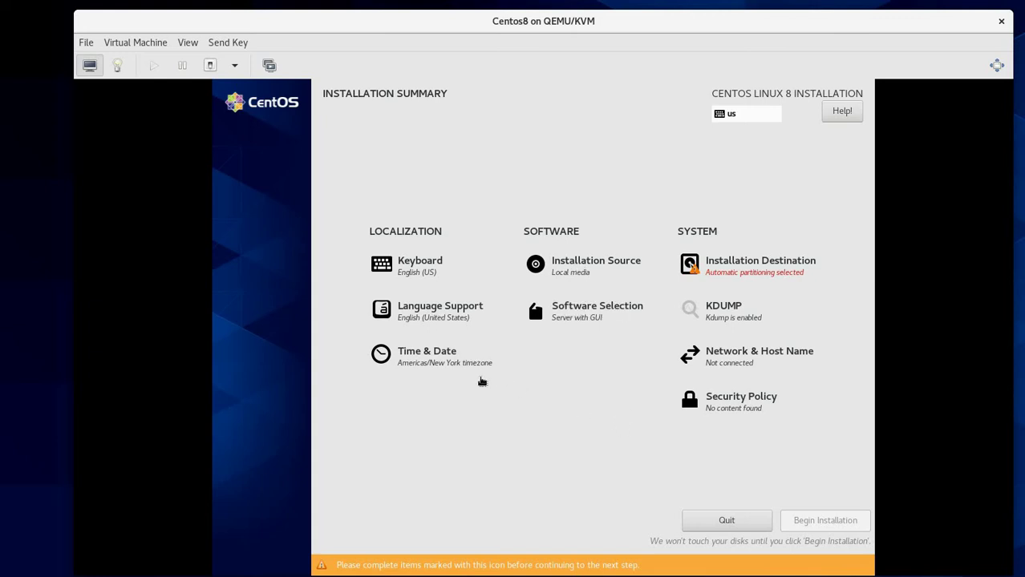
left_click(437, 362)
left_click(341, 317)
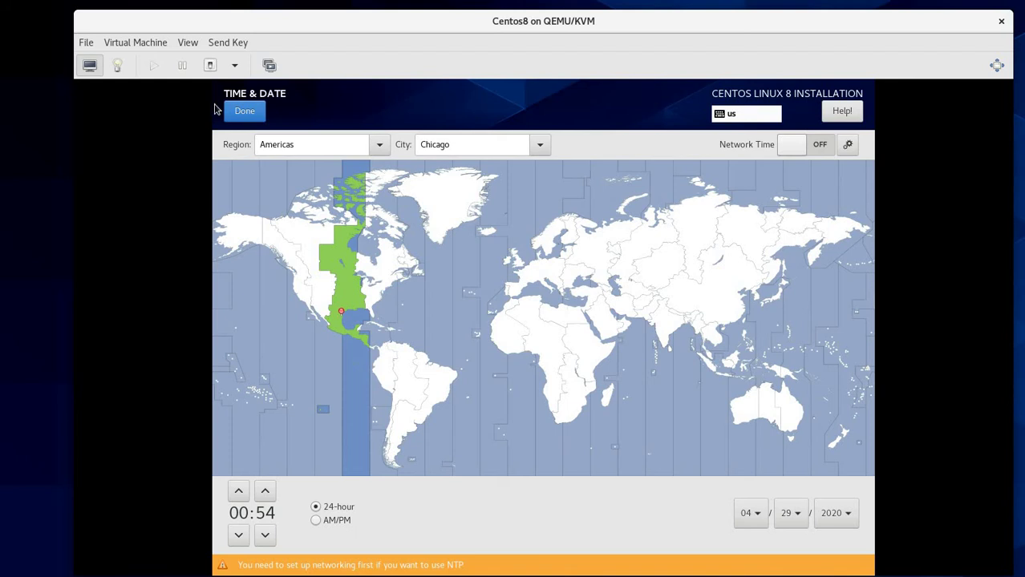
left_click(255, 118)
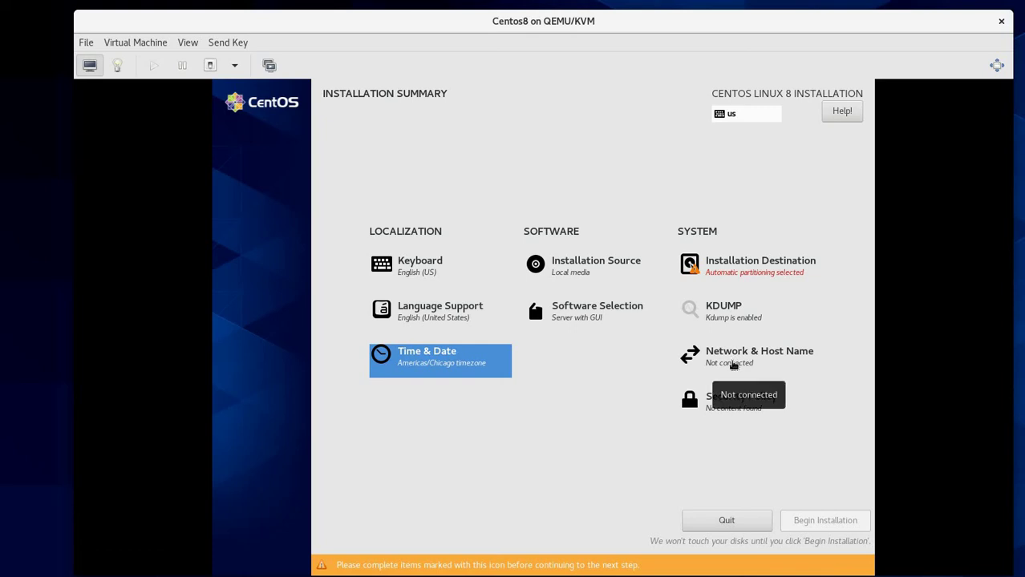
Step: Switch on Ethernet ens3 to get 192.168.122.250/24, then focus the Host Name field
left_click(733, 366)
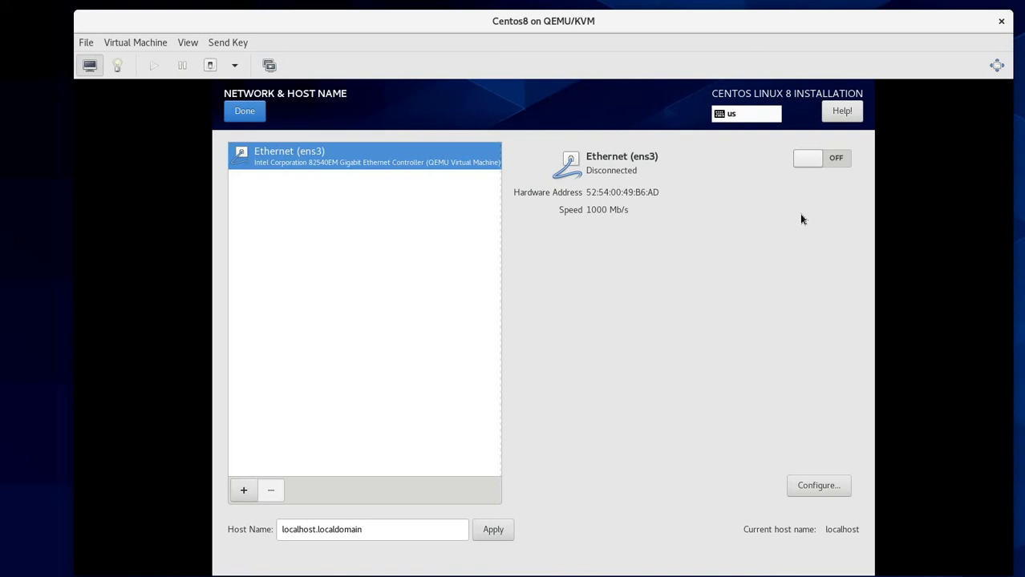
left_click(827, 164)
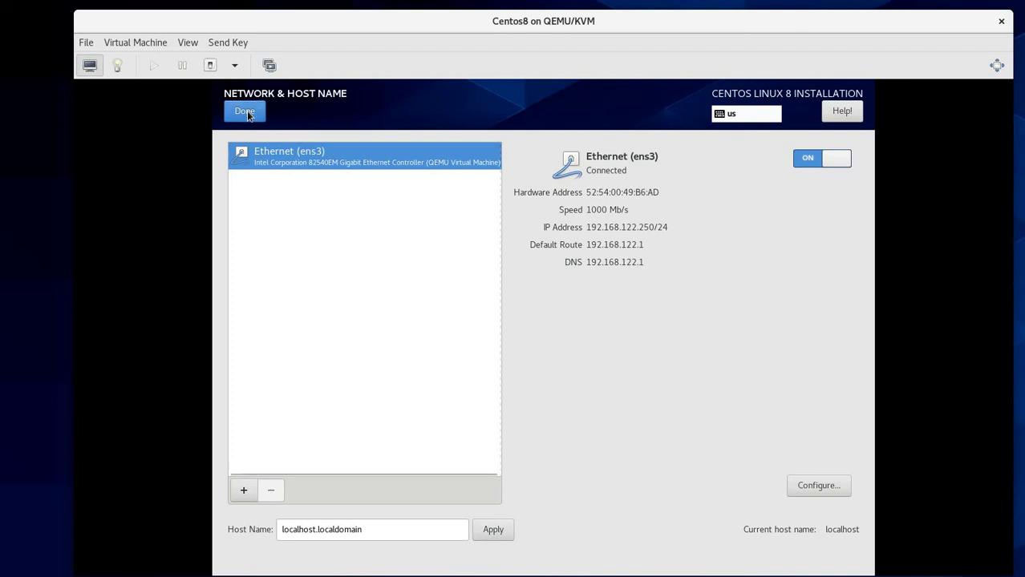
left_click(398, 530)
Step: Replace the existing host name with 'centos 8 testbench' and apply it
triple_click(287, 531)
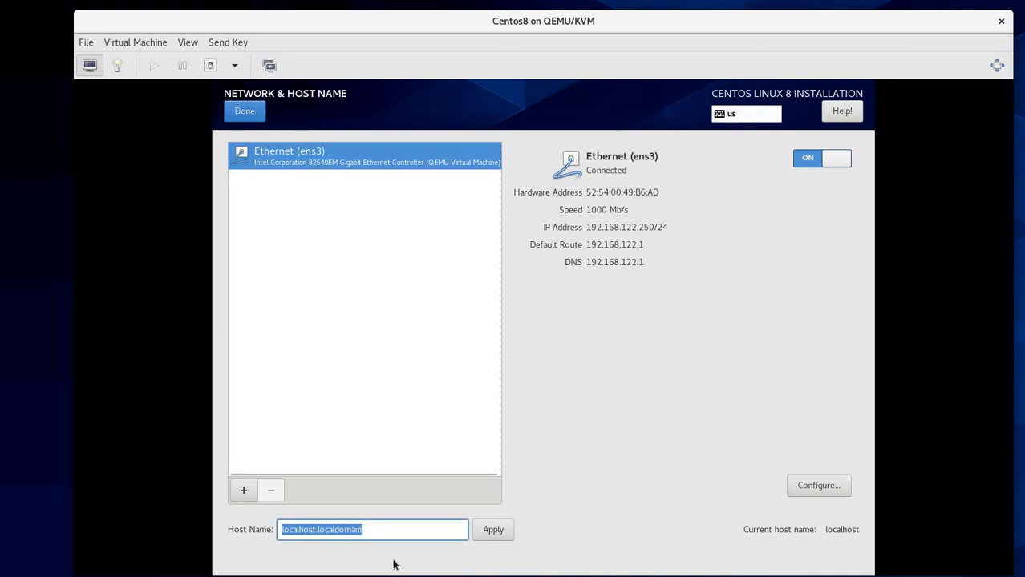
type("centos")
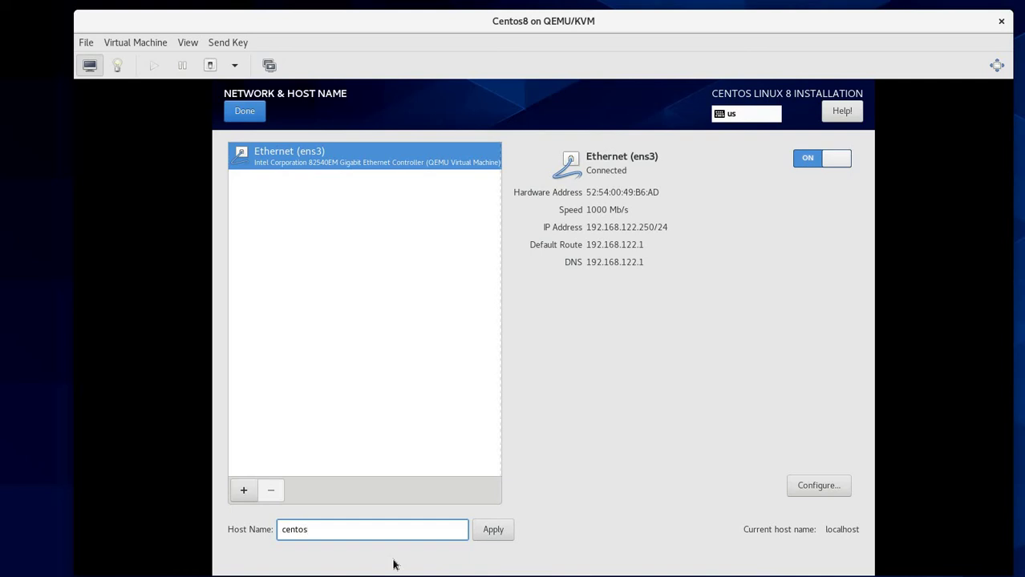
type(" 8 testbench")
left_click(493, 531)
Step: Edit the host name, swapping the spaces for underscores, and apply the change
left_click(313, 498)
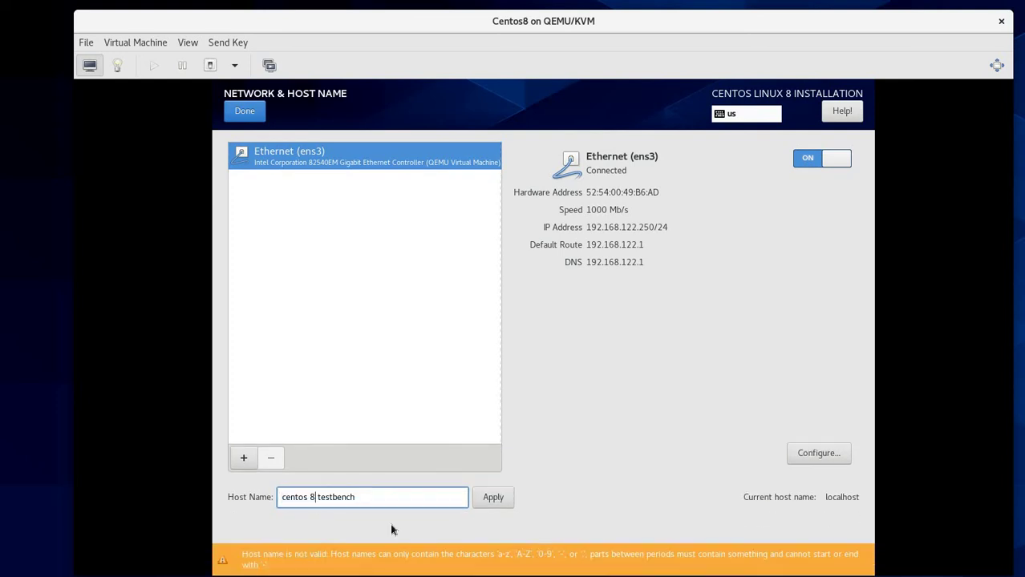
key("Delete")
key("Left")
key("BackSpace")
type("_")
key("Right")
type("_-------------------------------------")
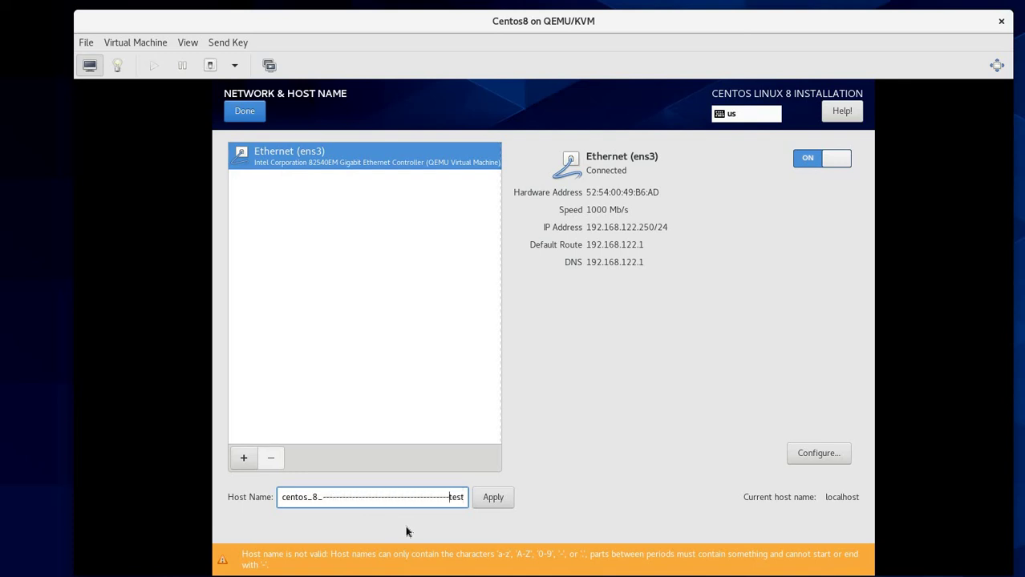
key("BackSpace")
key("BackSpace")
key("BackSpace")
key("BackSpace")
key("BackSpace")
key("BackSpace")
key("BackSpace")
key("BackSpace")
key("BackSpace")
key("BackSpace")
key("BackSpace")
key("BackSpace")
key("BackSpace")
key("BackSpace")
key("BackSpace")
key("BackSpace")
key("BackSpace")
key("BackSpace")
key("BackSpace")
key("BackSpace")
key("BackSpace")
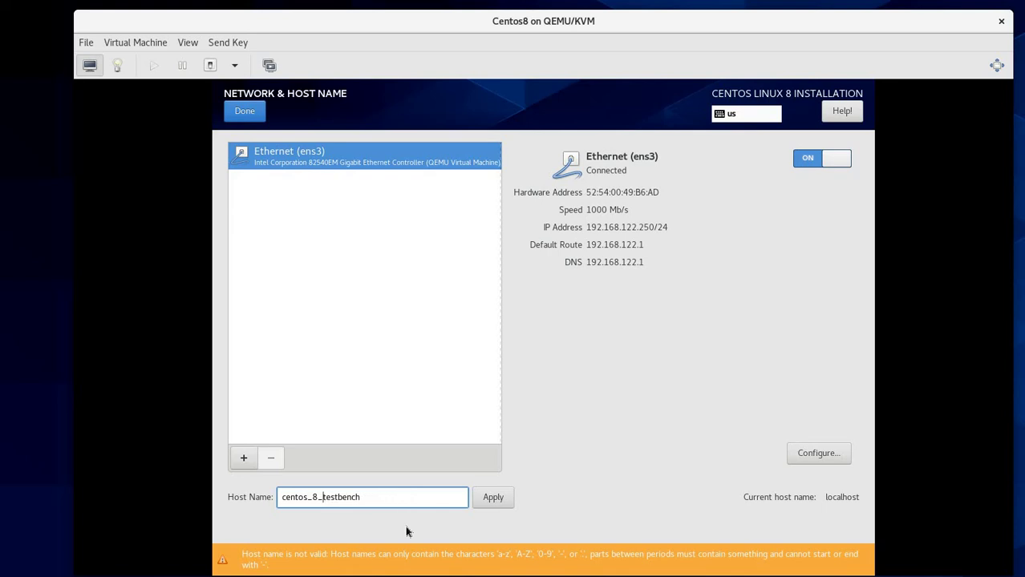
left_click(493, 498)
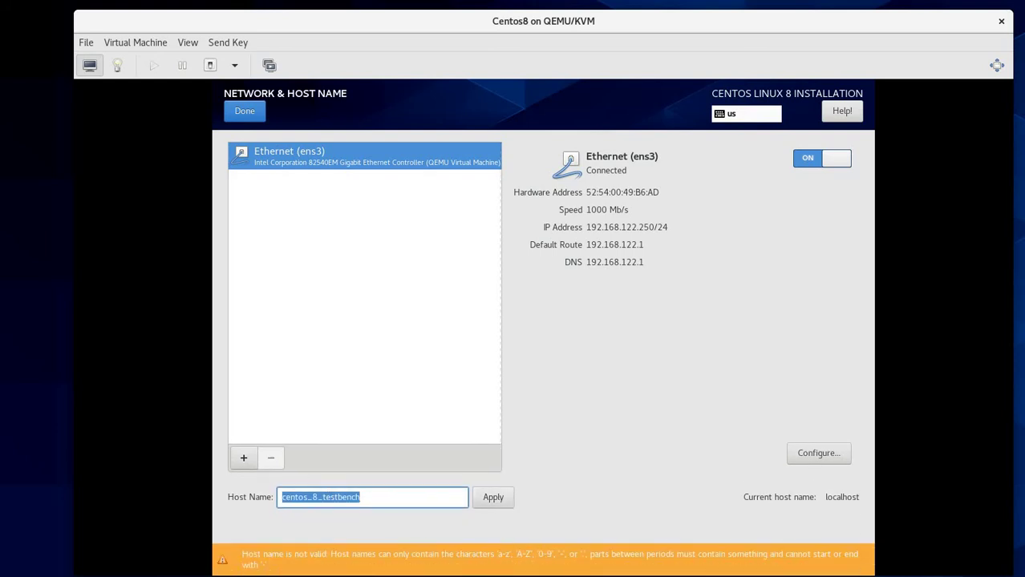
Step: Trim the host name down to centos8test and apply it
left_click(322, 497)
key("BackSpace")
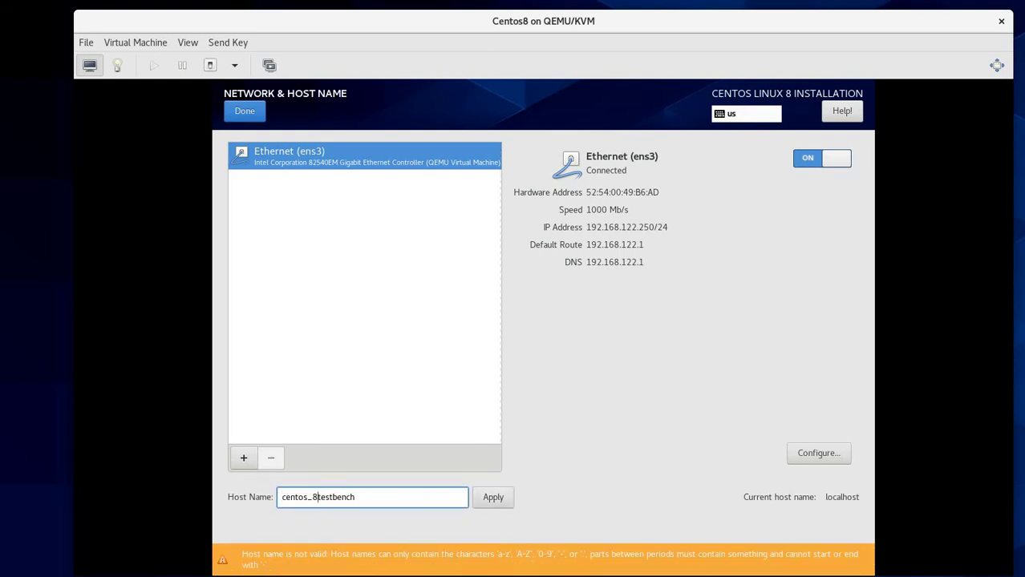
key("Left")
key("BackSpace")
key("Right")
key("End")
key("BackSpace")
key("BackSpace")
key("BackSpace")
key("BackSpace")
key("BackSpace")
left_click(493, 497)
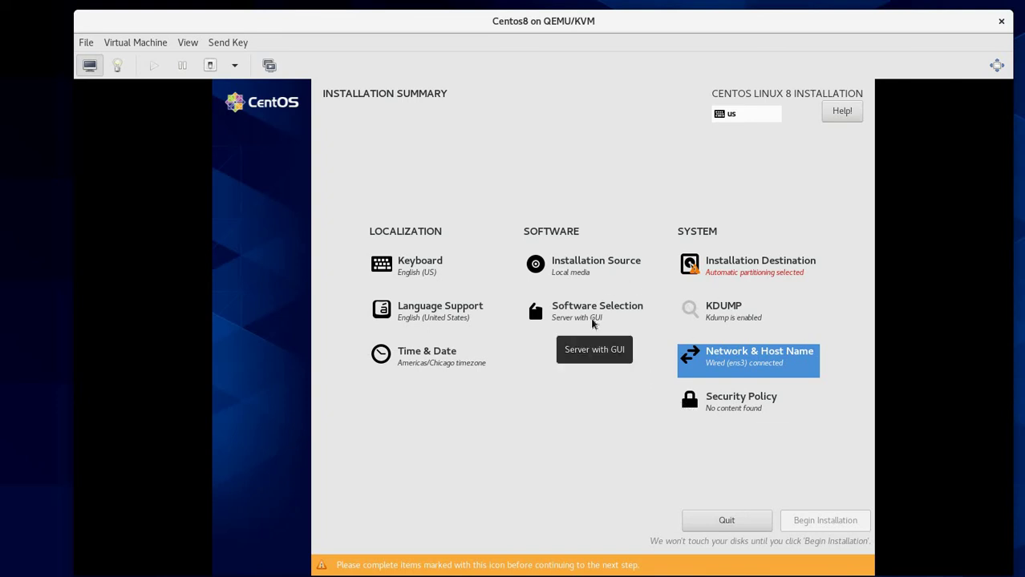
Step: Open Software Selection from the Installation Summary
left_click(593, 319)
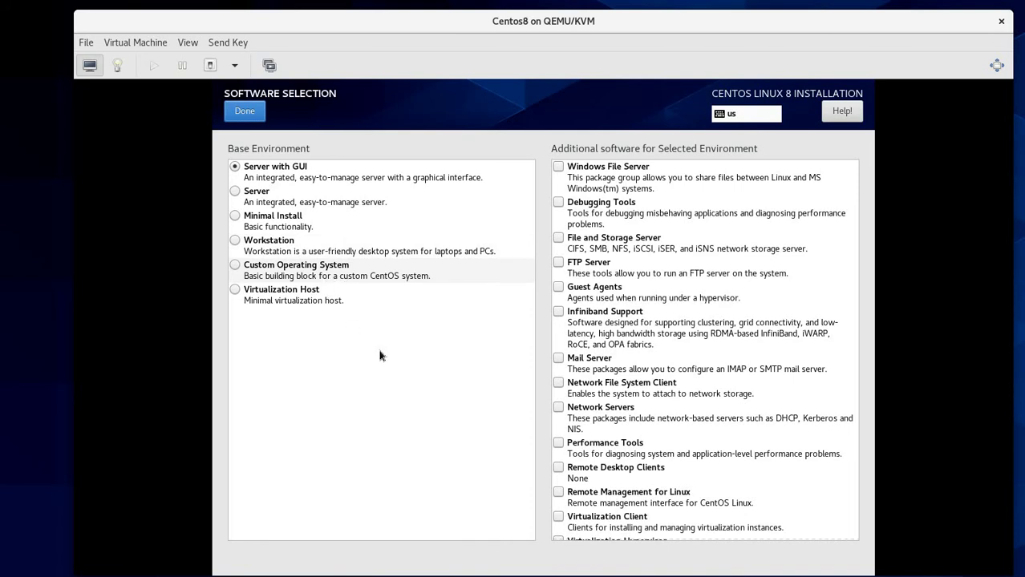
Step: Try the Virtualization Host environment, then leave the Virtualization Platform add-on unchecked
left_click(284, 300)
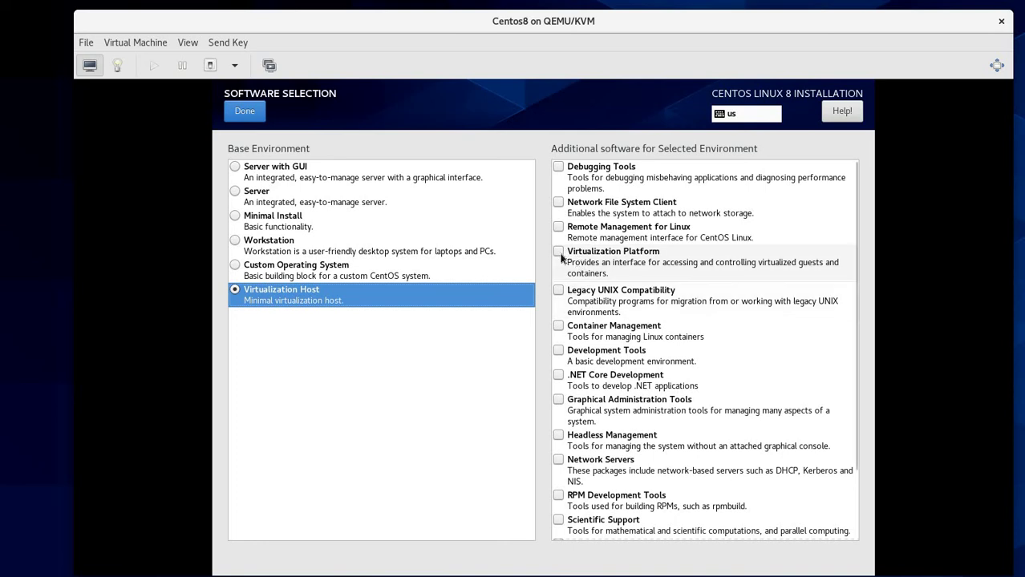
left_click(586, 270)
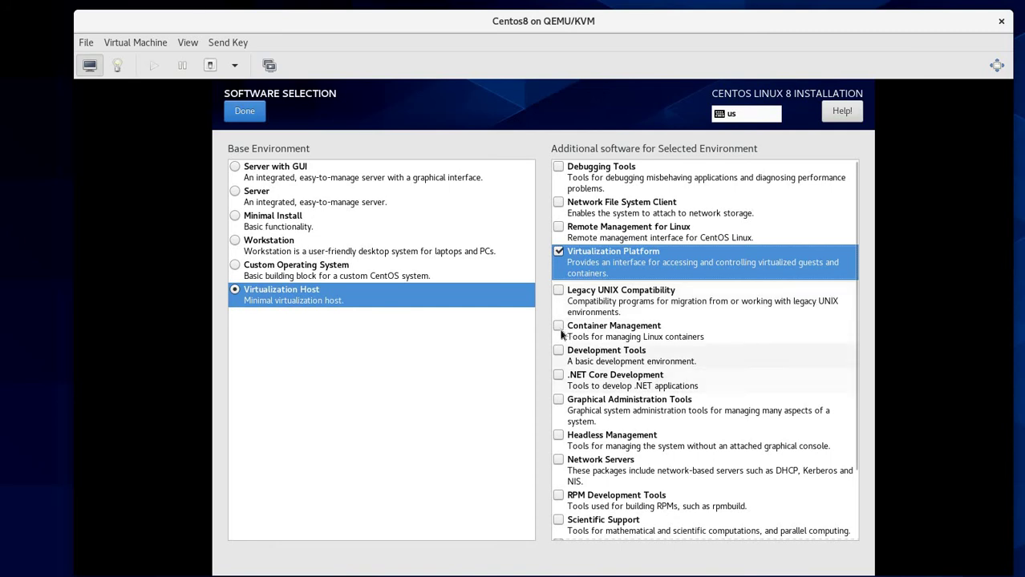
scroll(562, 347, "down", 2)
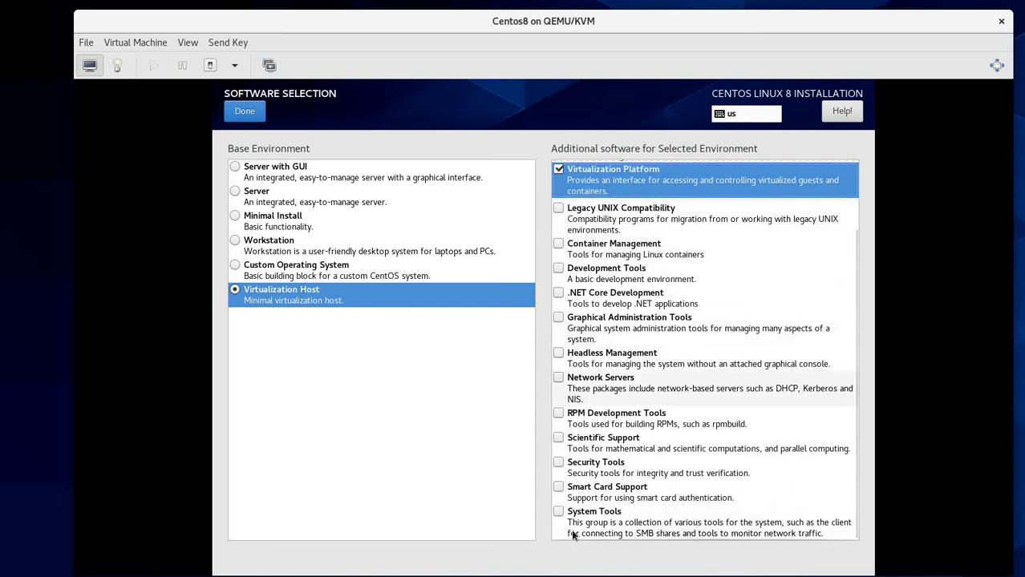
scroll(621, 526, "up", 2)
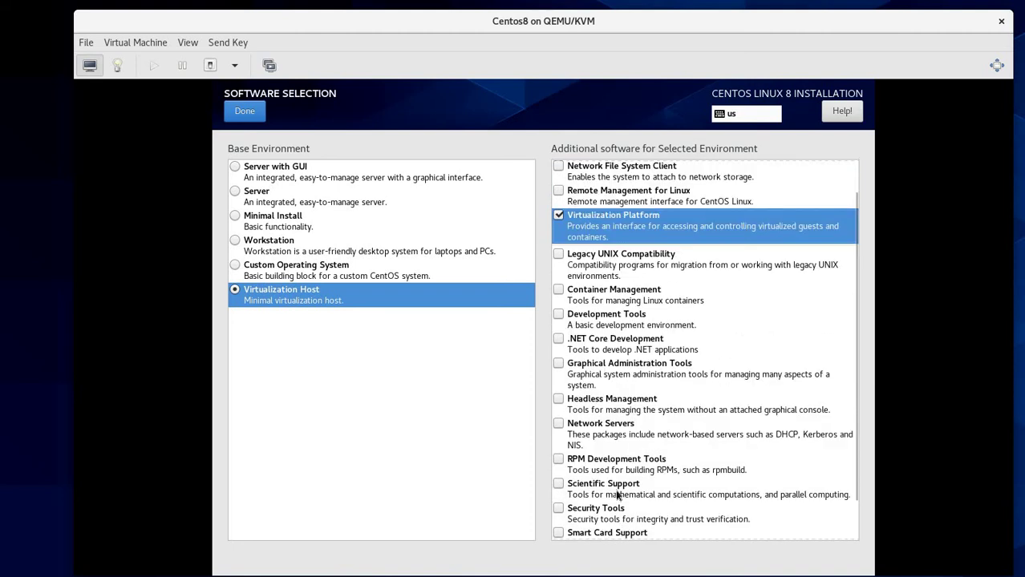
left_click(558, 251)
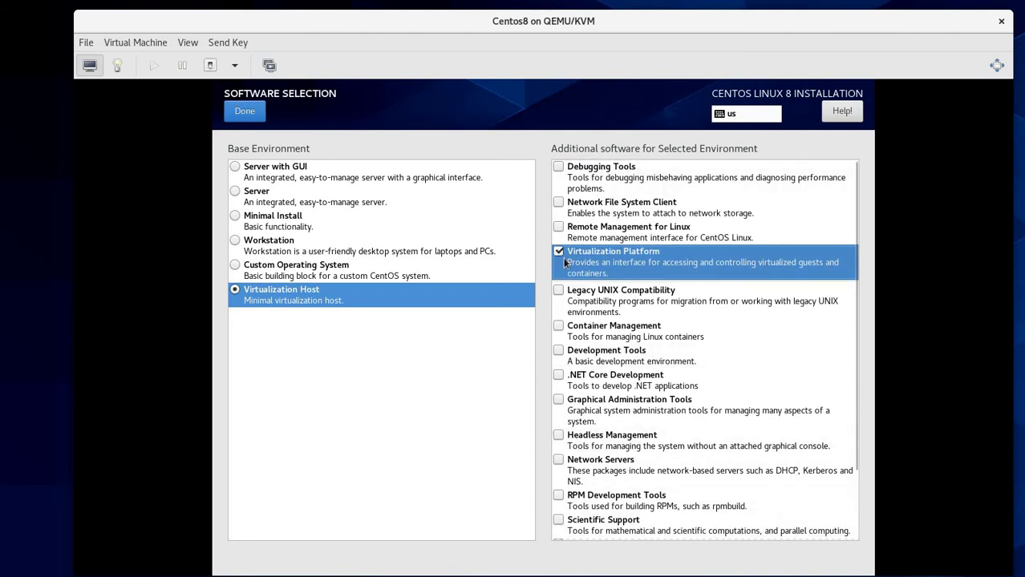
left_click(560, 253)
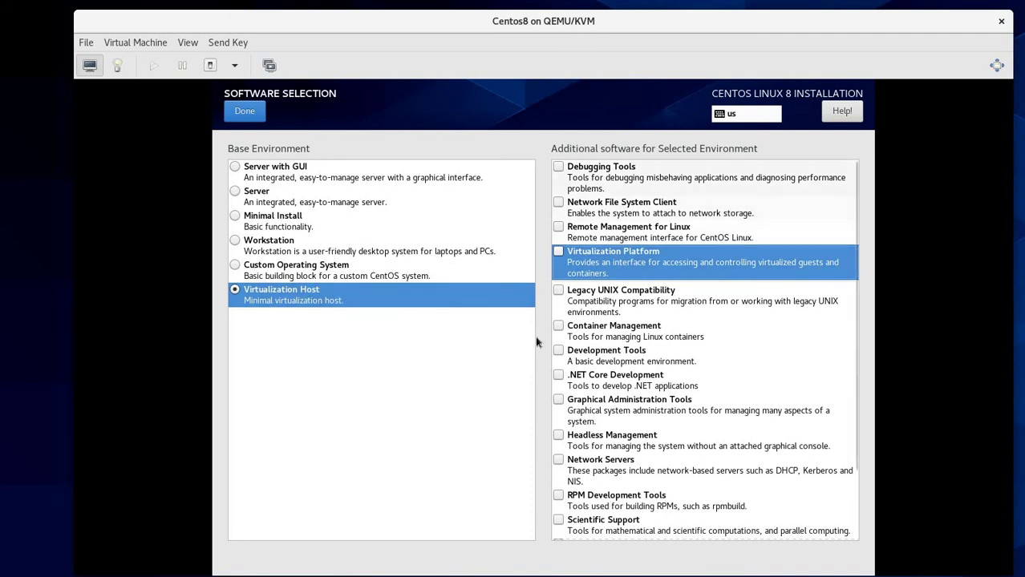
Step: Select Server as the base environment, with no additional software checked
left_click(369, 172)
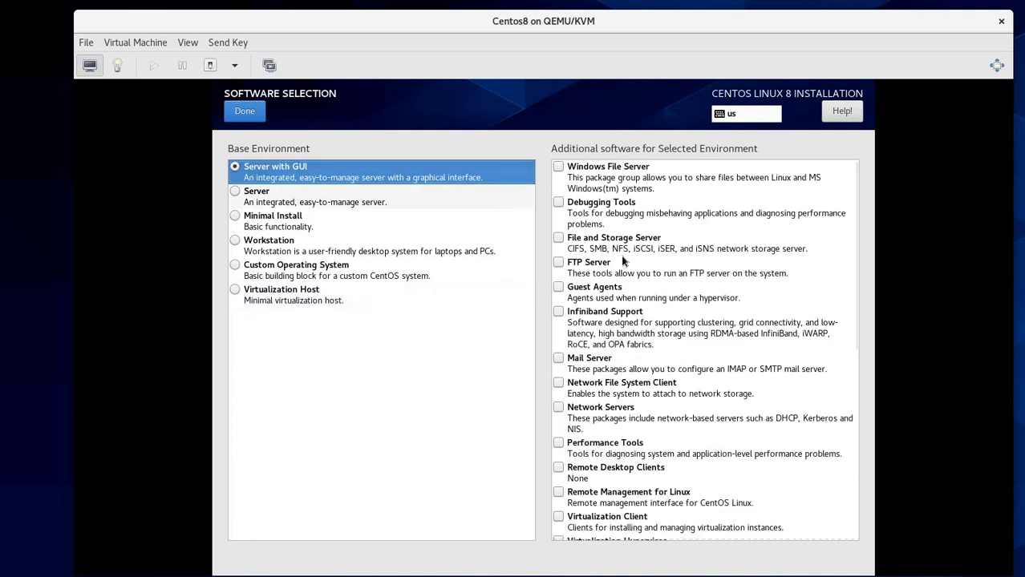
scroll(583, 333, "down", 10)
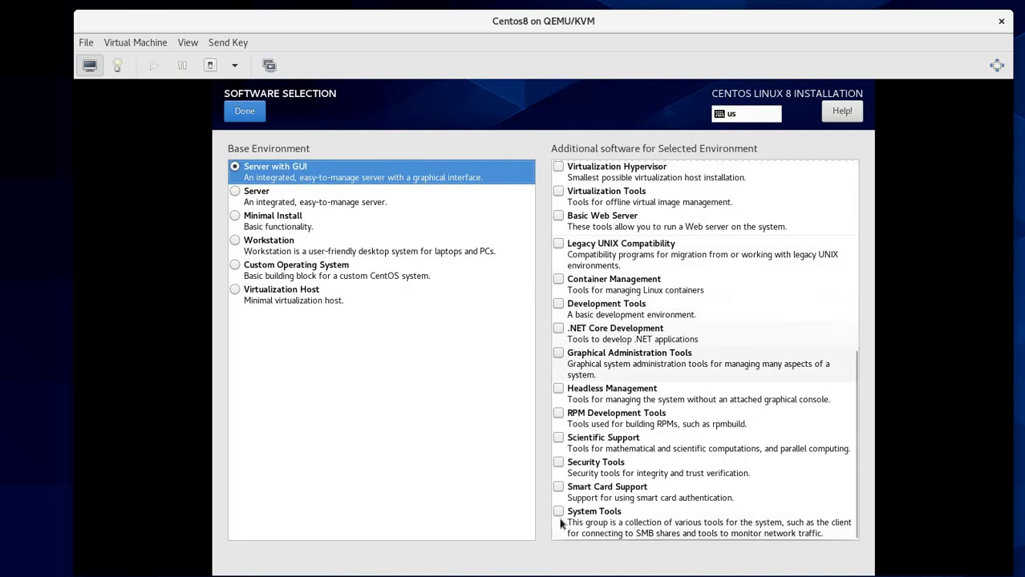
scroll(624, 443, "up", 10)
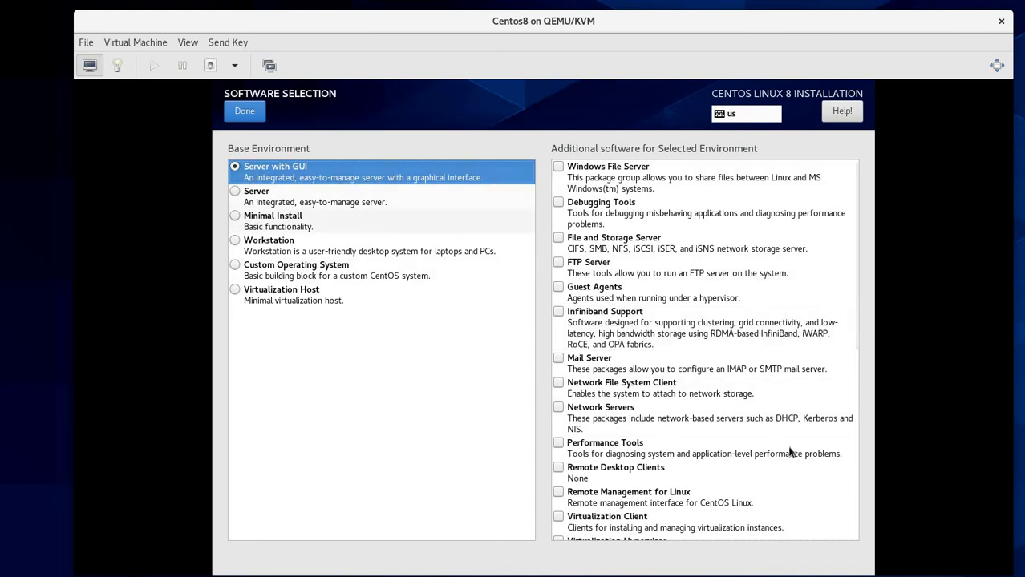
scroll(789, 453, "down", 8)
scroll(784, 456, "up", 5)
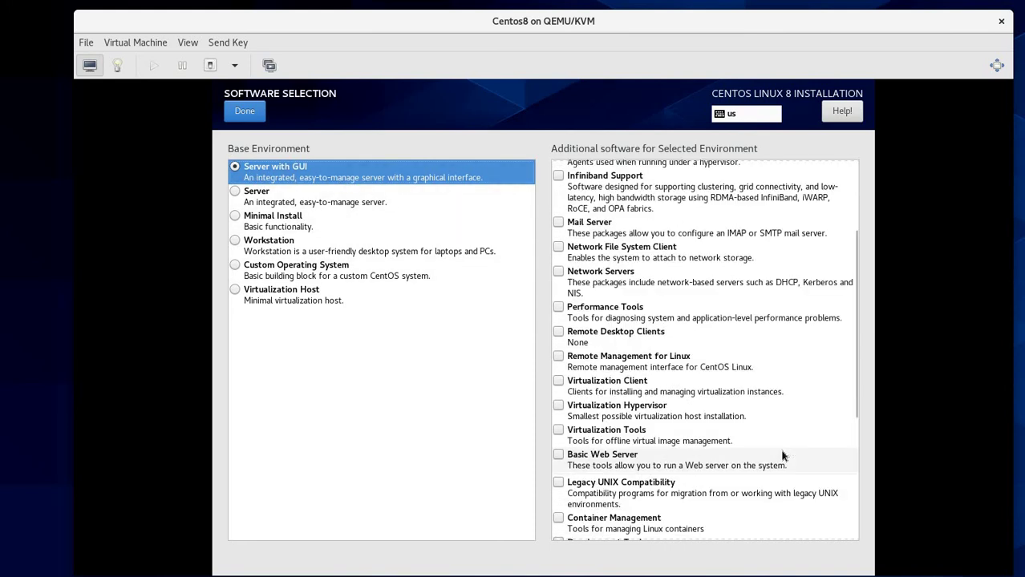
scroll(784, 456, "up", 4)
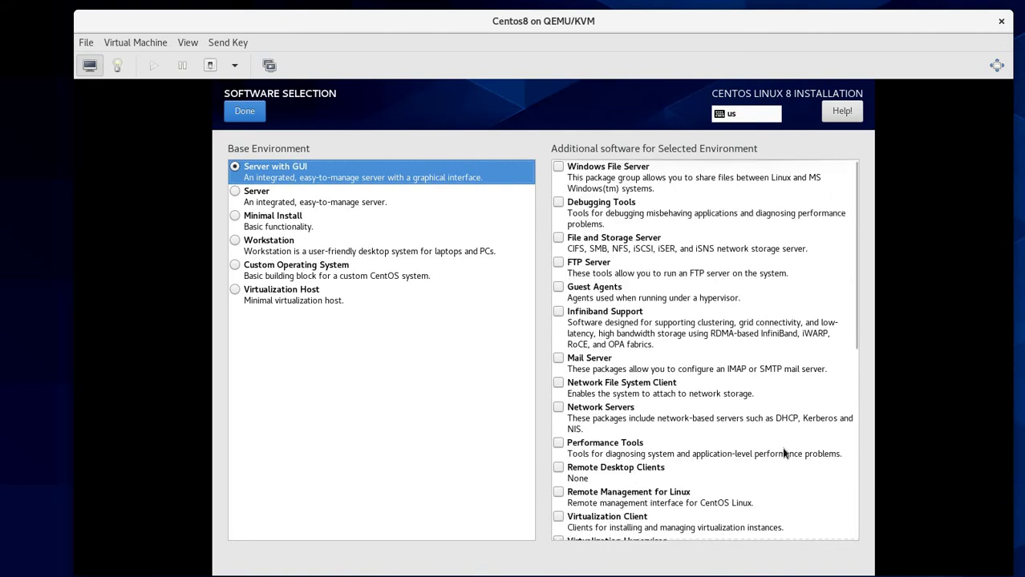
left_click(284, 204)
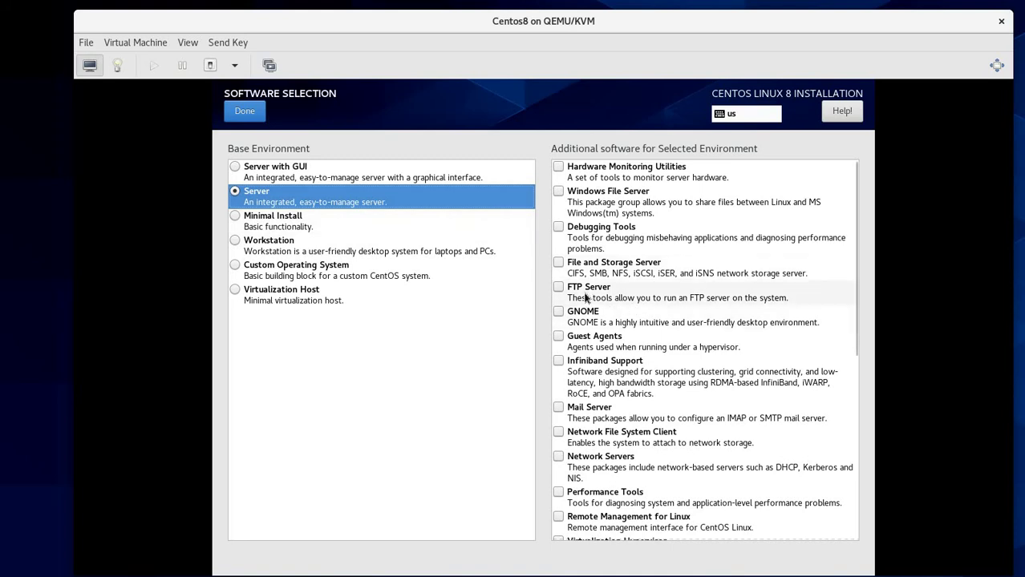
scroll(586, 298, "down", 3)
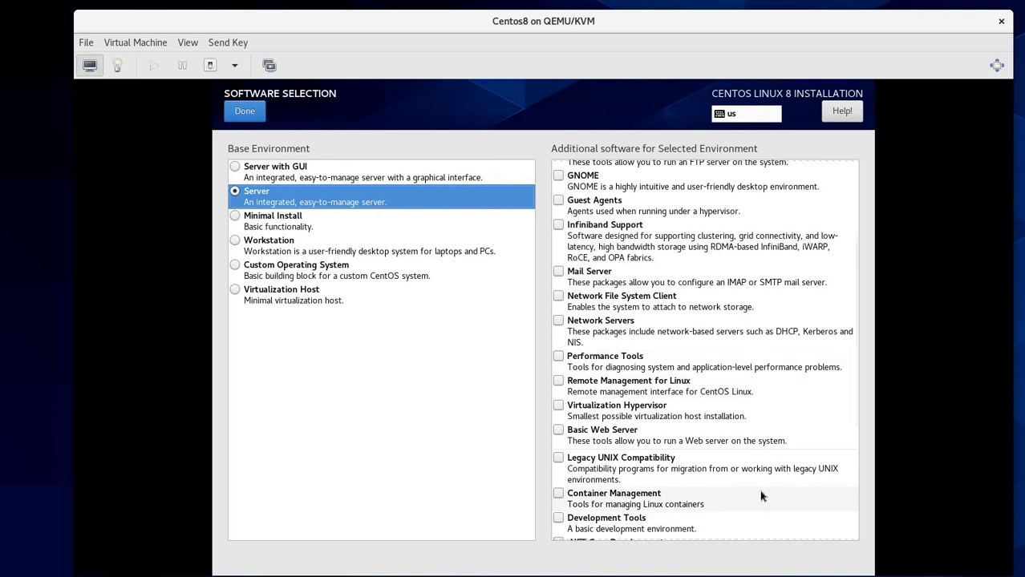
scroll(761, 496, "down", 4)
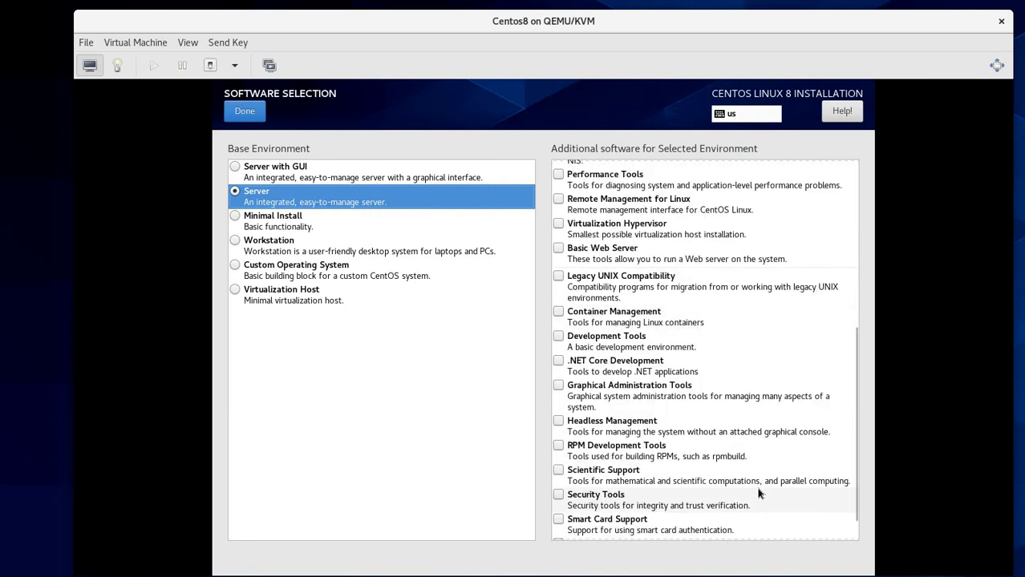
scroll(754, 492, "down", 1)
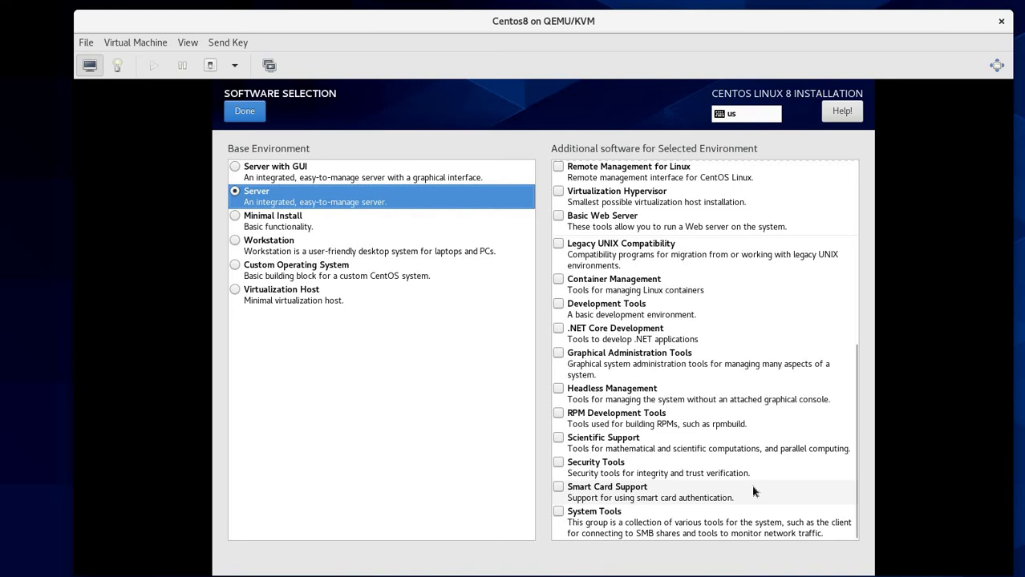
scroll(745, 478, "up", 8)
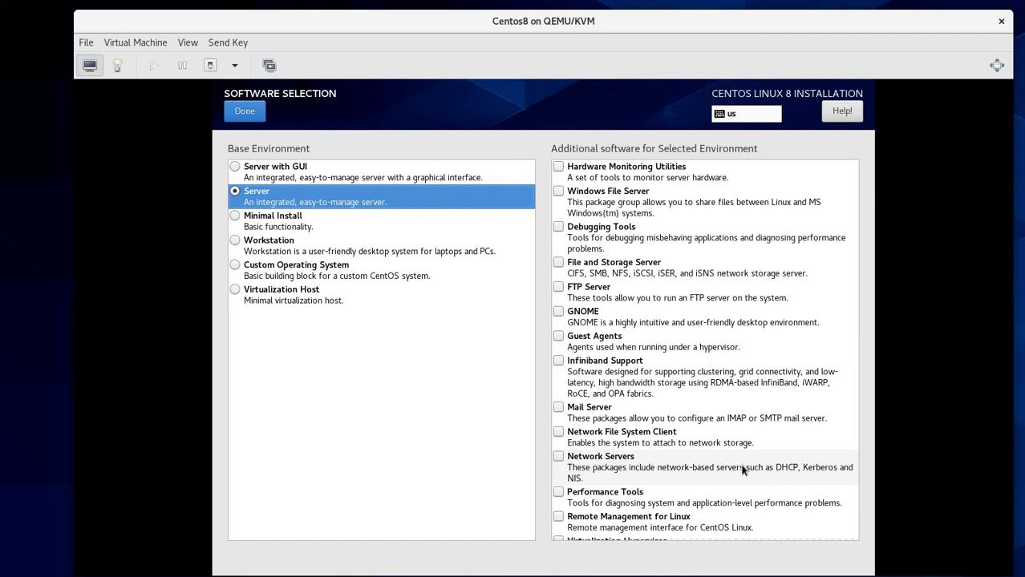
Step: Confirm the Server software choice and accept automatic partitioning on the 8 GiB disk
left_click(244, 112)
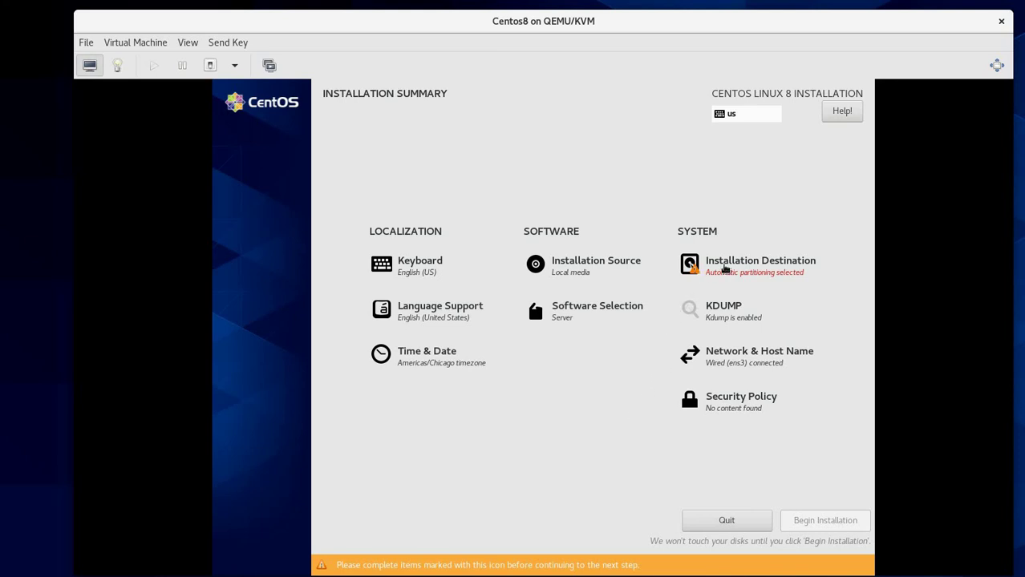
left_click(764, 267)
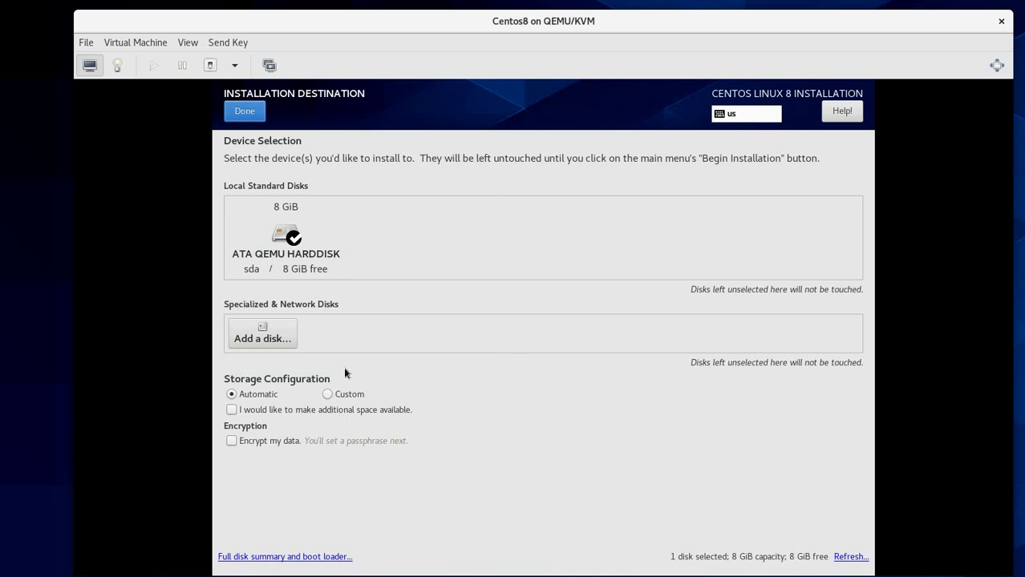
left_click(250, 119)
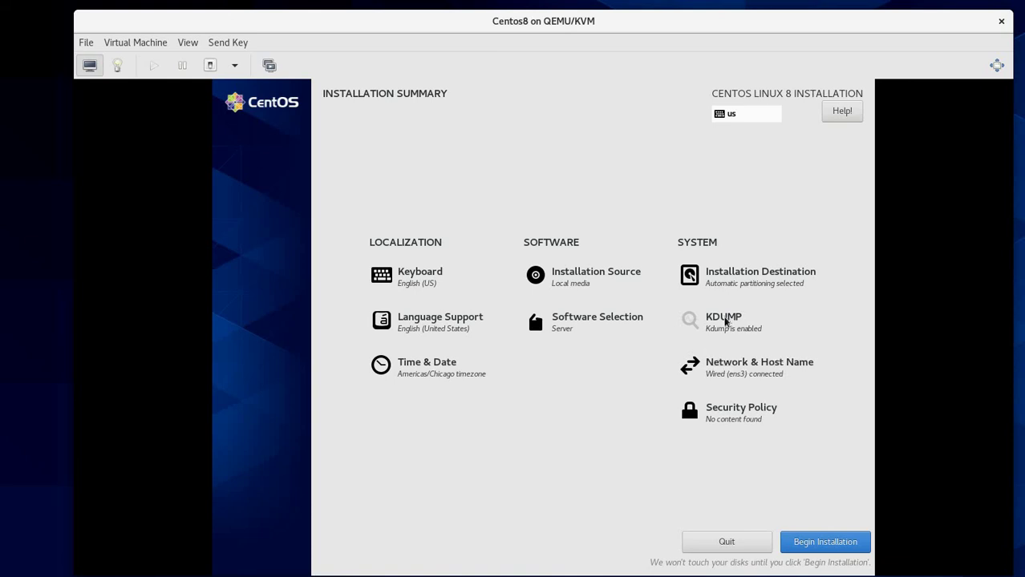
left_click(722, 320)
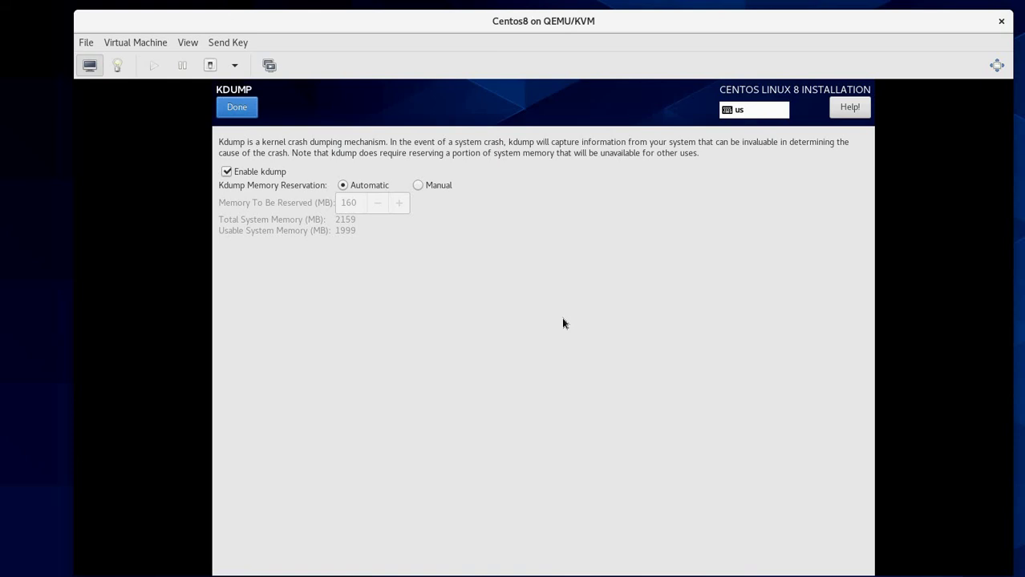
left_click(238, 108)
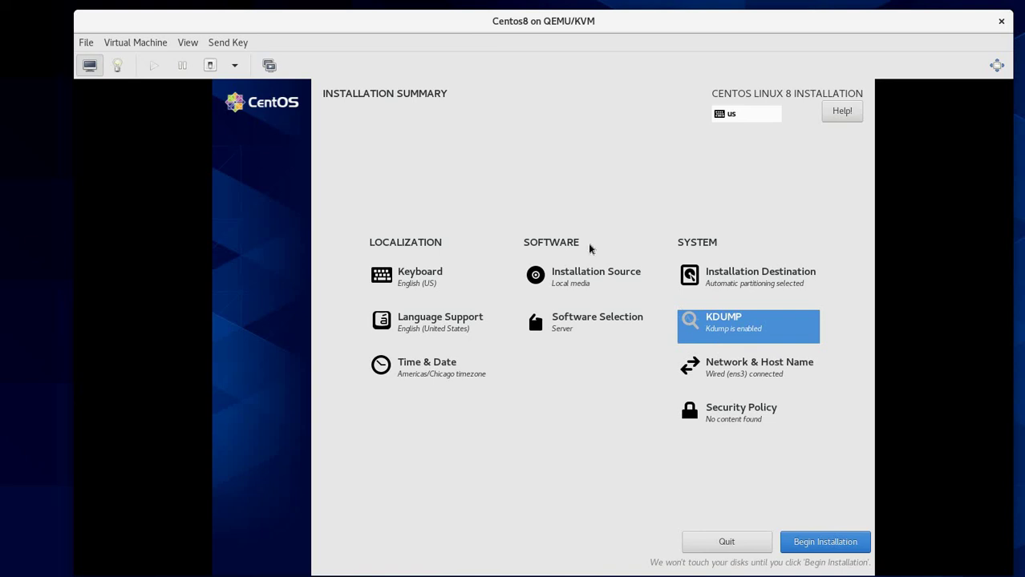
Step: Begin the CentOS installation from the Installation Summary
left_click(824, 543)
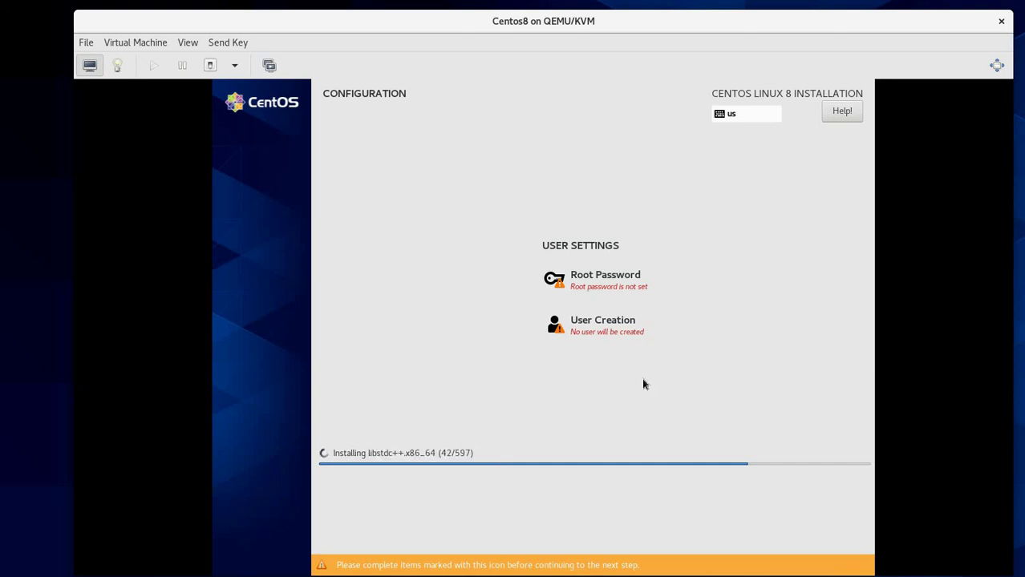
Step: Enter and confirm the root password, re-entering both fields after a mismatch
left_click(617, 288)
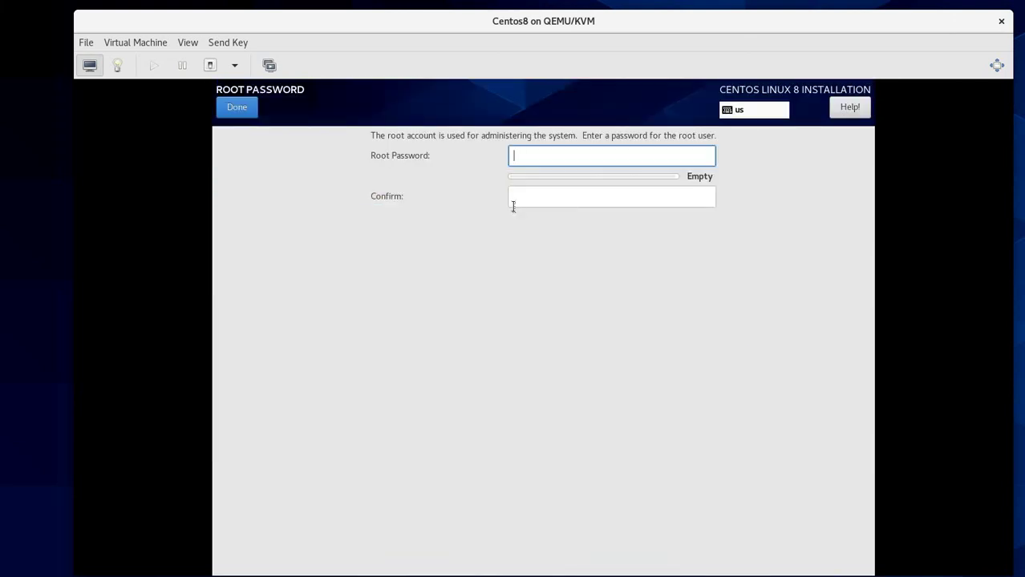
type("passw")
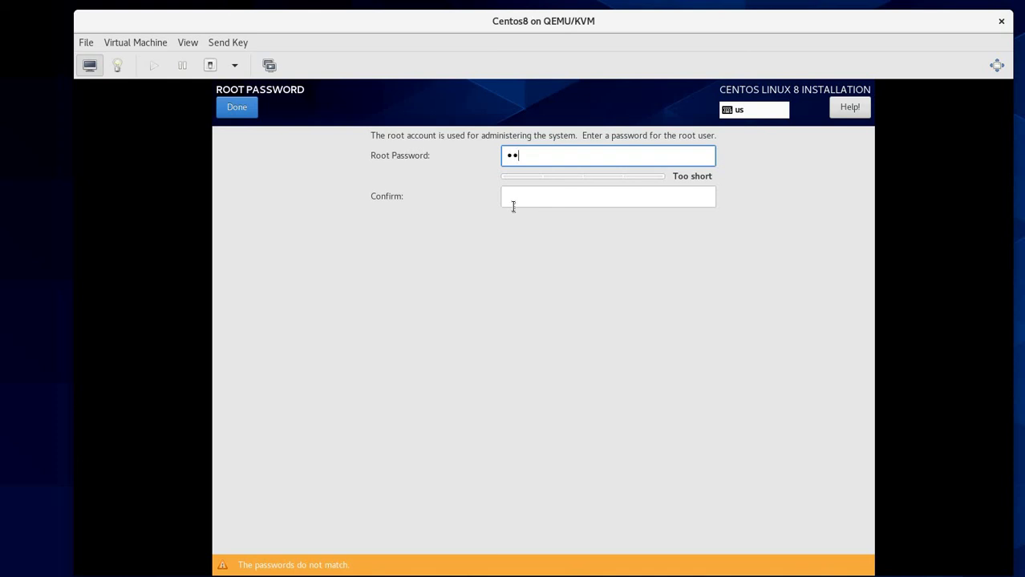
type("ord@123456")
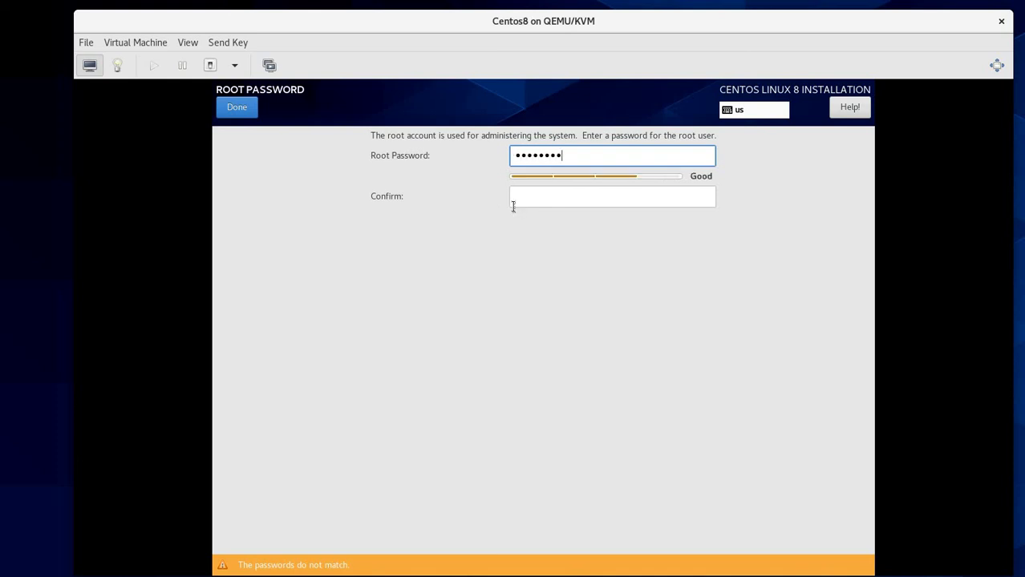
type("7")
key("Tab")
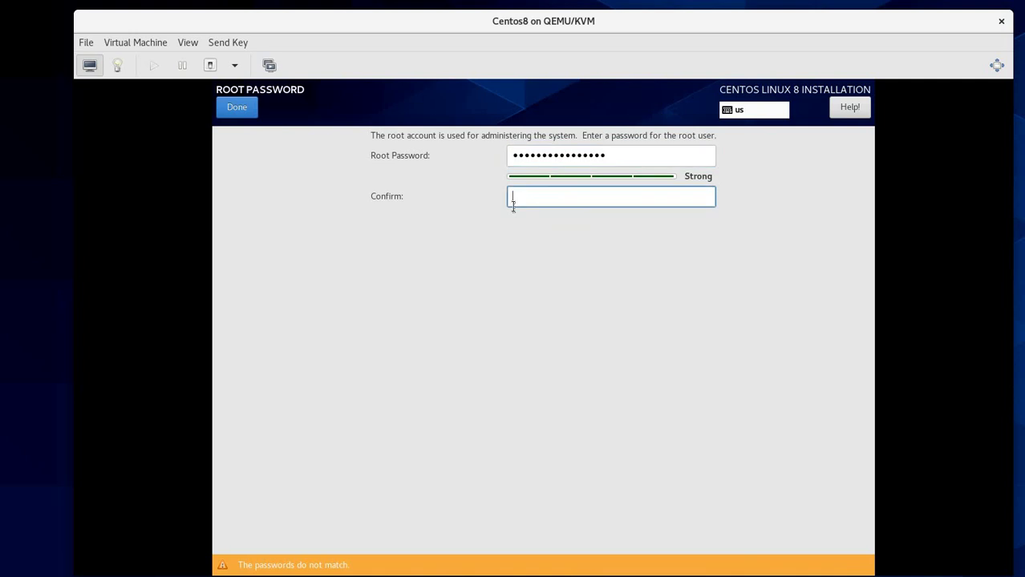
type("Password@123456")
left_click(603, 159)
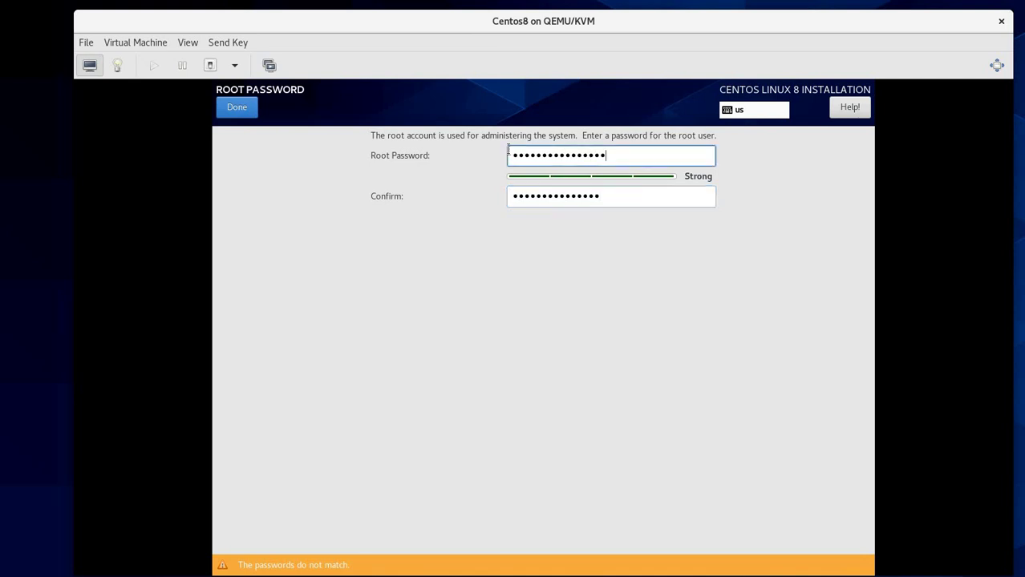
key("shift+Left")
key("shift+Left")
key("shift+Left")
key("shift+Left")
key("shift+Left")
key("shift+Left")
key("shift+Left")
key("shift+Left")
key("shift+Left")
key("shift+Left")
key("shift+Left")
key("shift+Left")
key("shift+Left")
key("shift+Left")
key("shift+Left")
key("BackSpace")
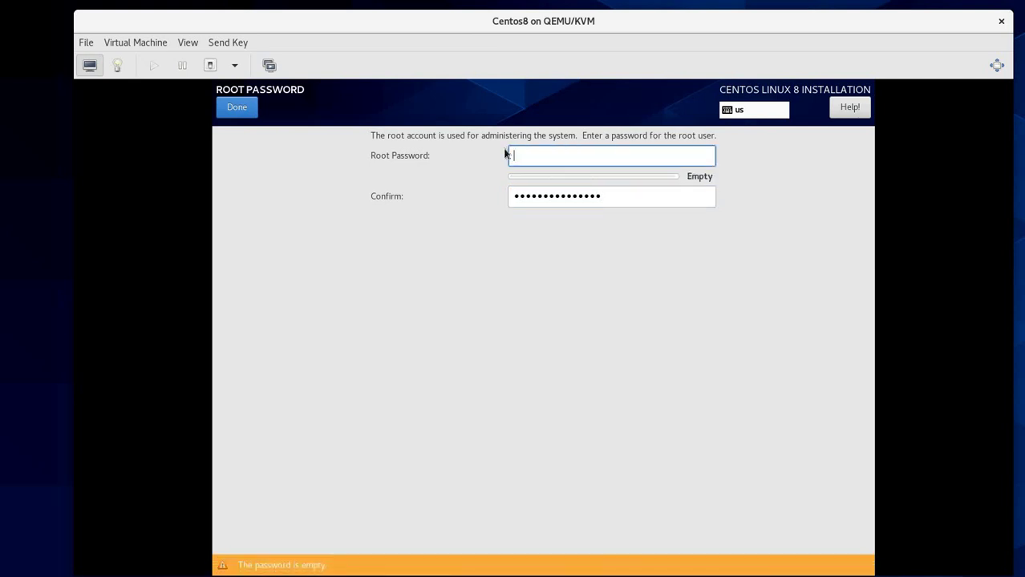
type("•••••")
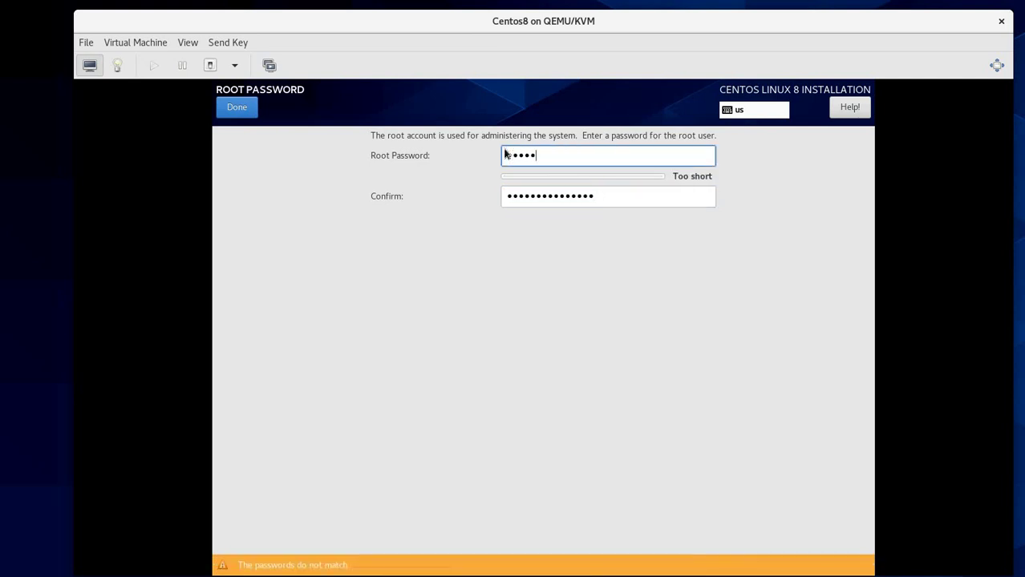
type("••••••••••")
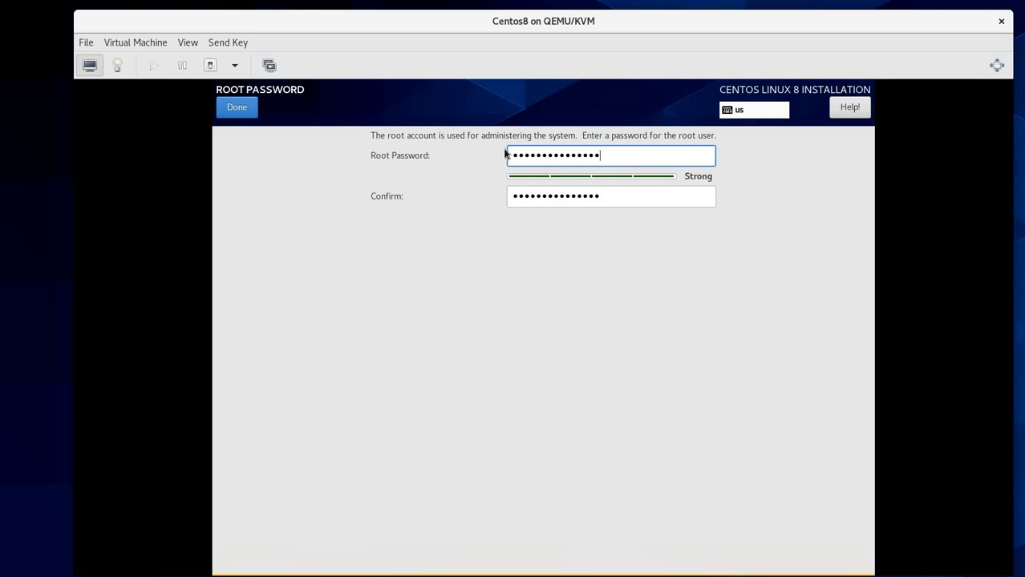
key("Tab")
type("•")
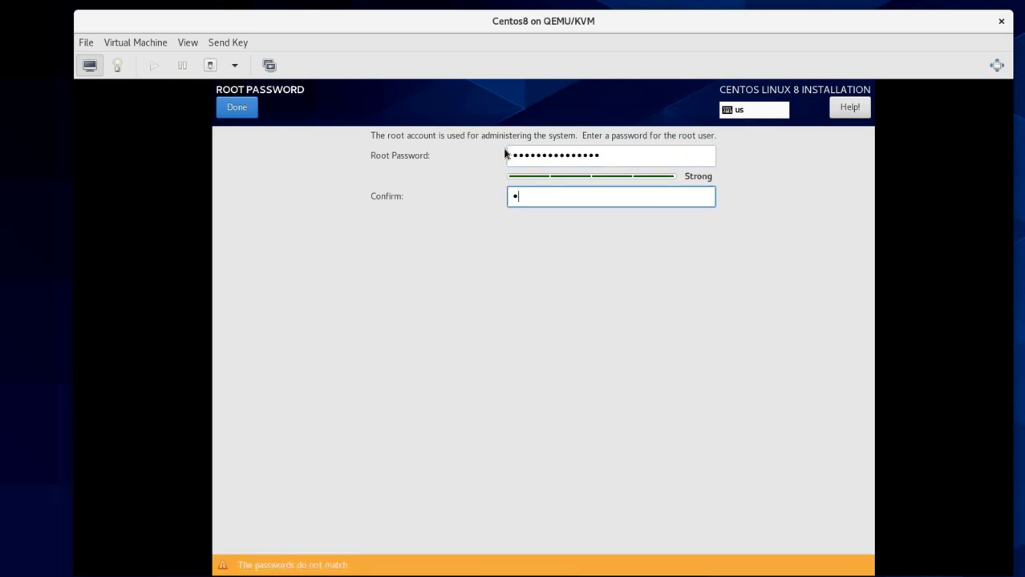
type("••••••••••••••")
left_click(242, 112)
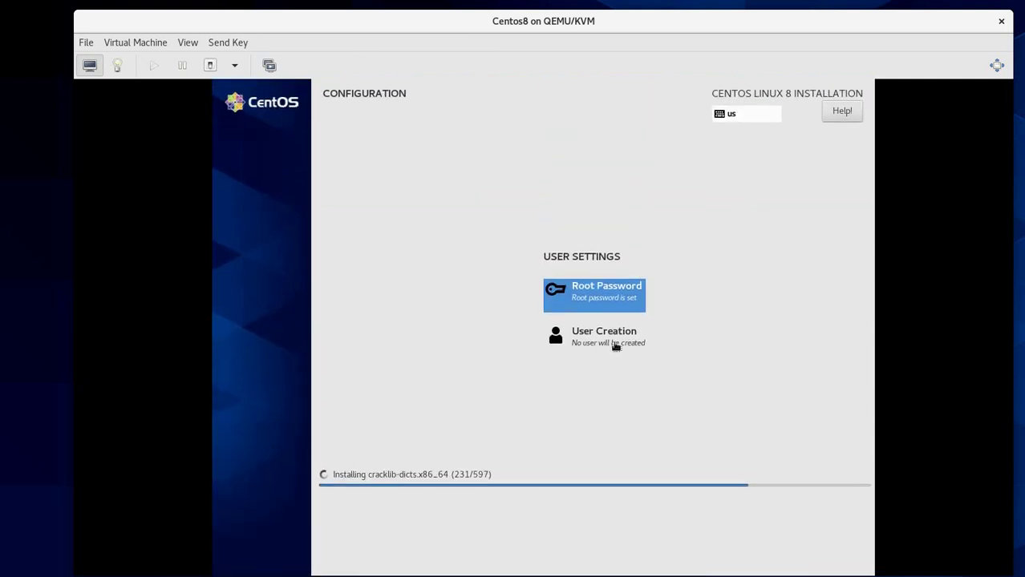
Step: Create user sysop with full name sysop and a confirmed account password
left_click(607, 336)
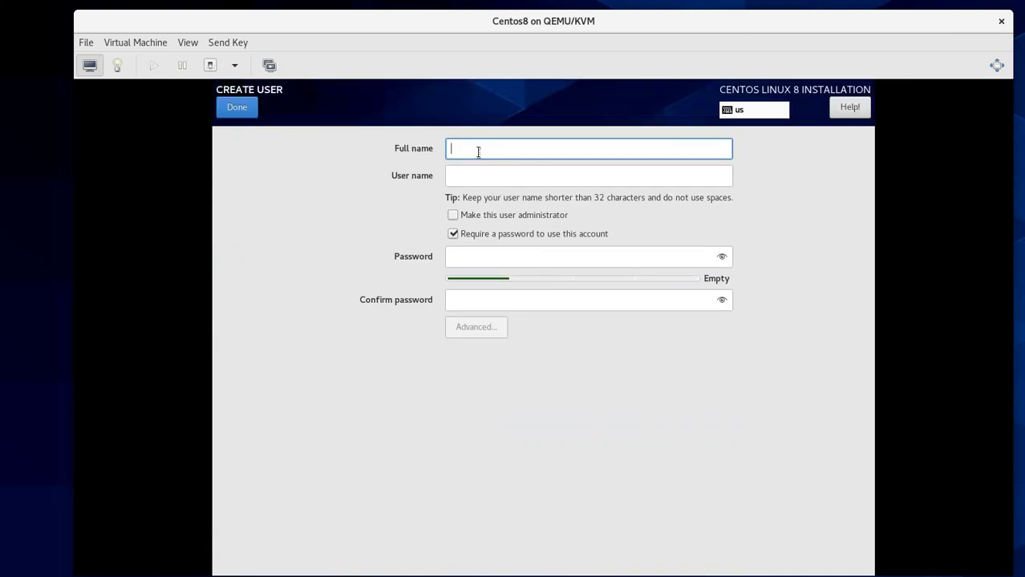
type("sysop")
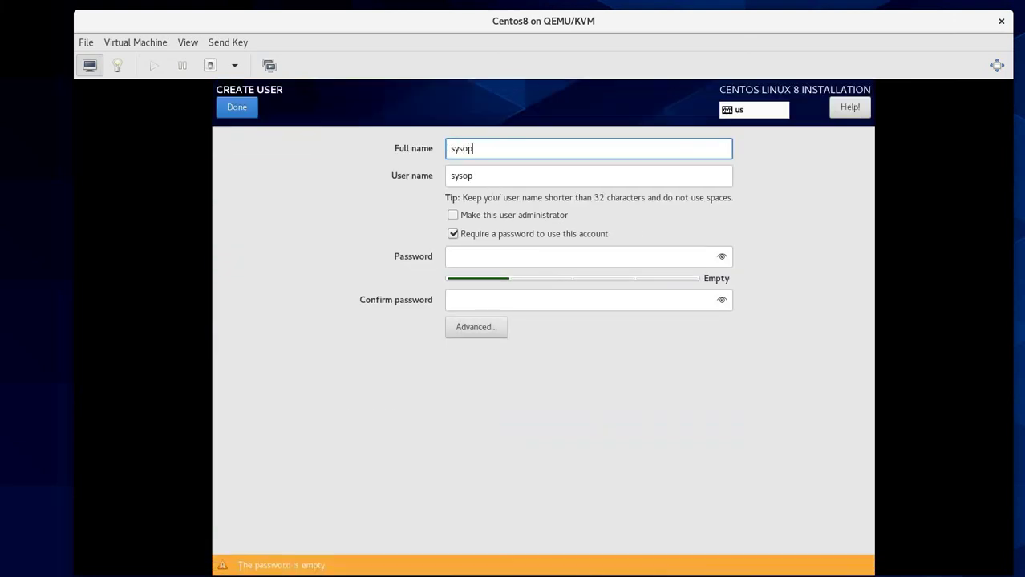
left_click(494, 256)
type("p")
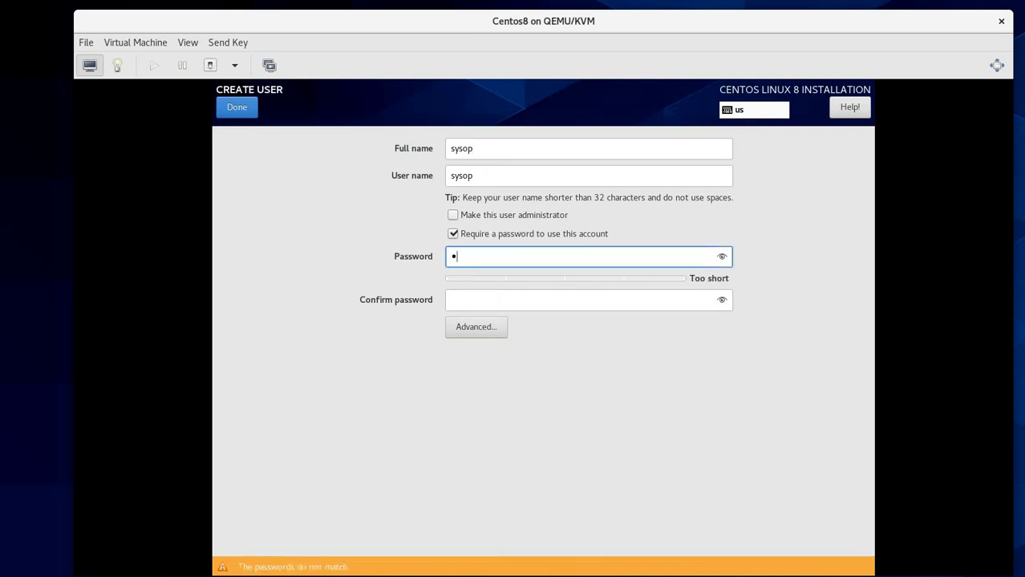
type("assw0rd1")
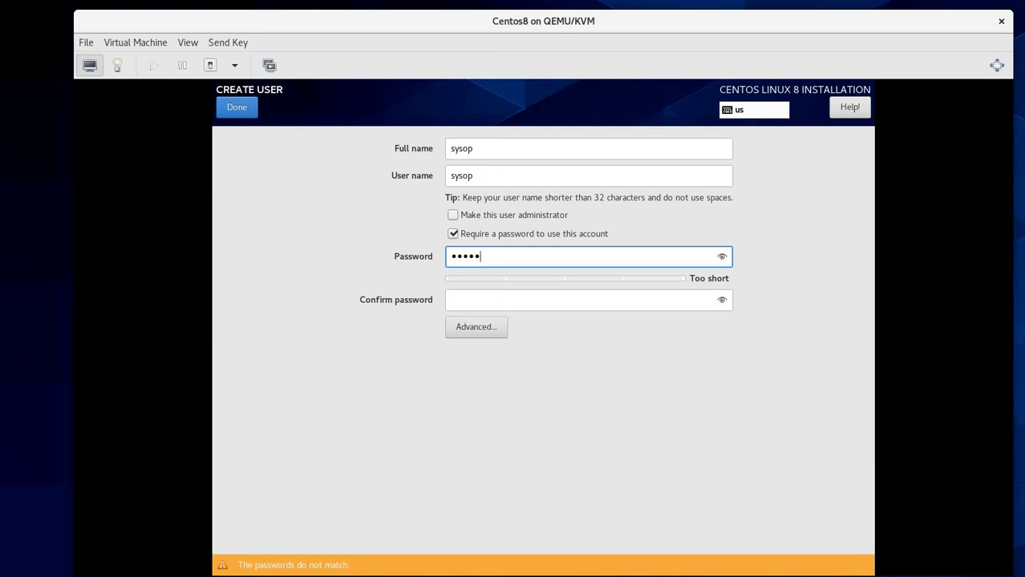
left_click(591, 300)
type("passw0")
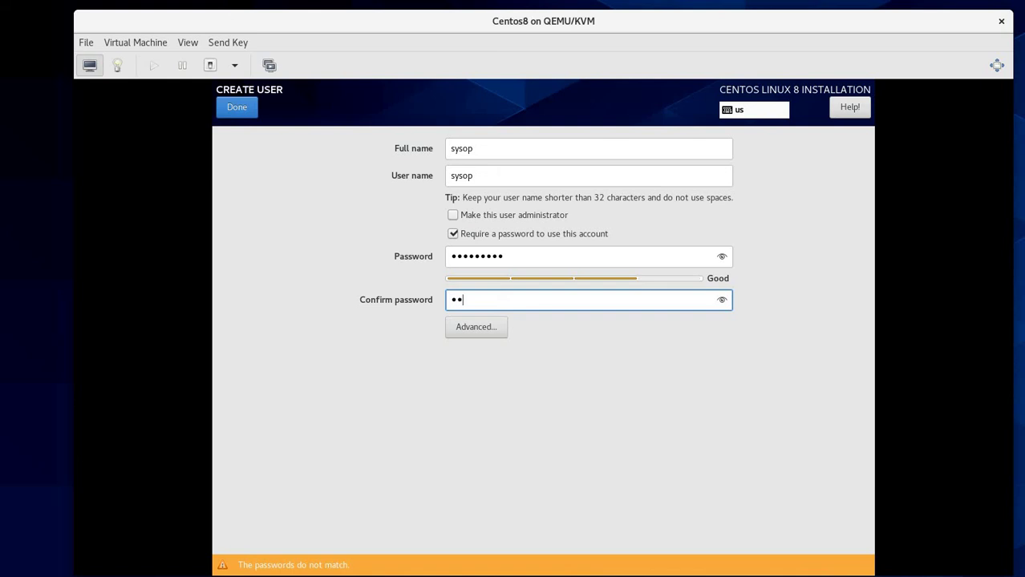
type("rd1")
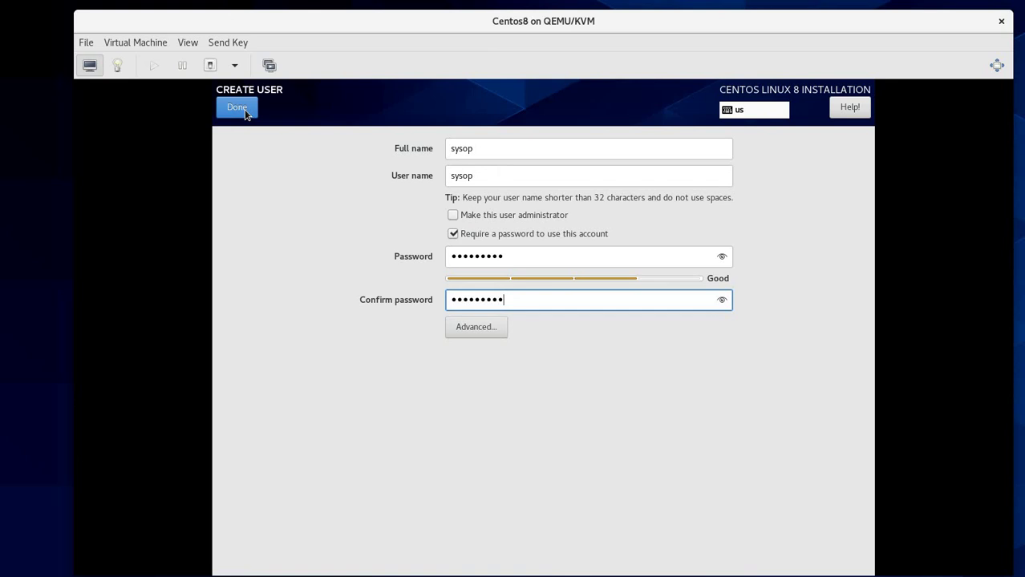
left_click(245, 109)
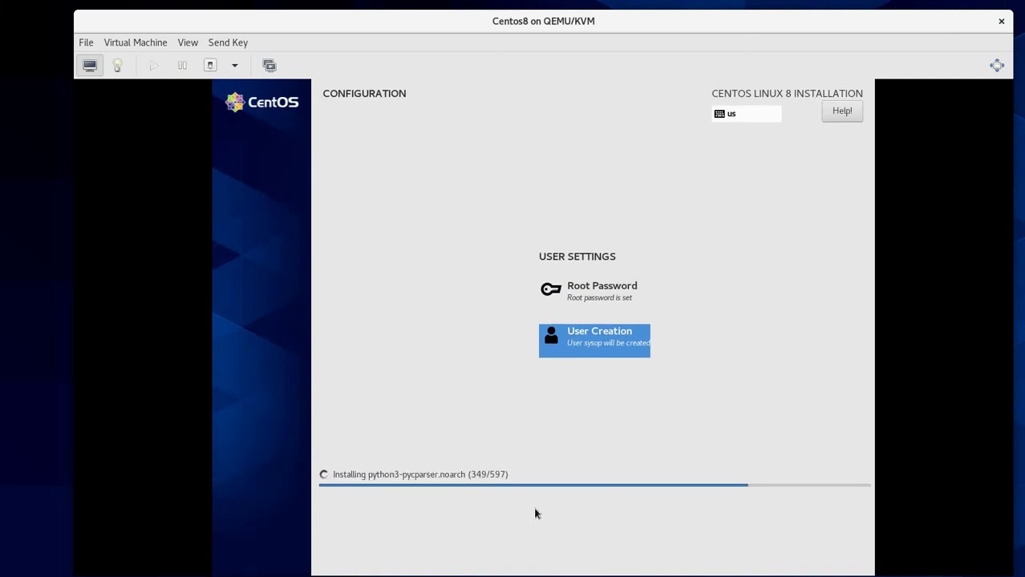